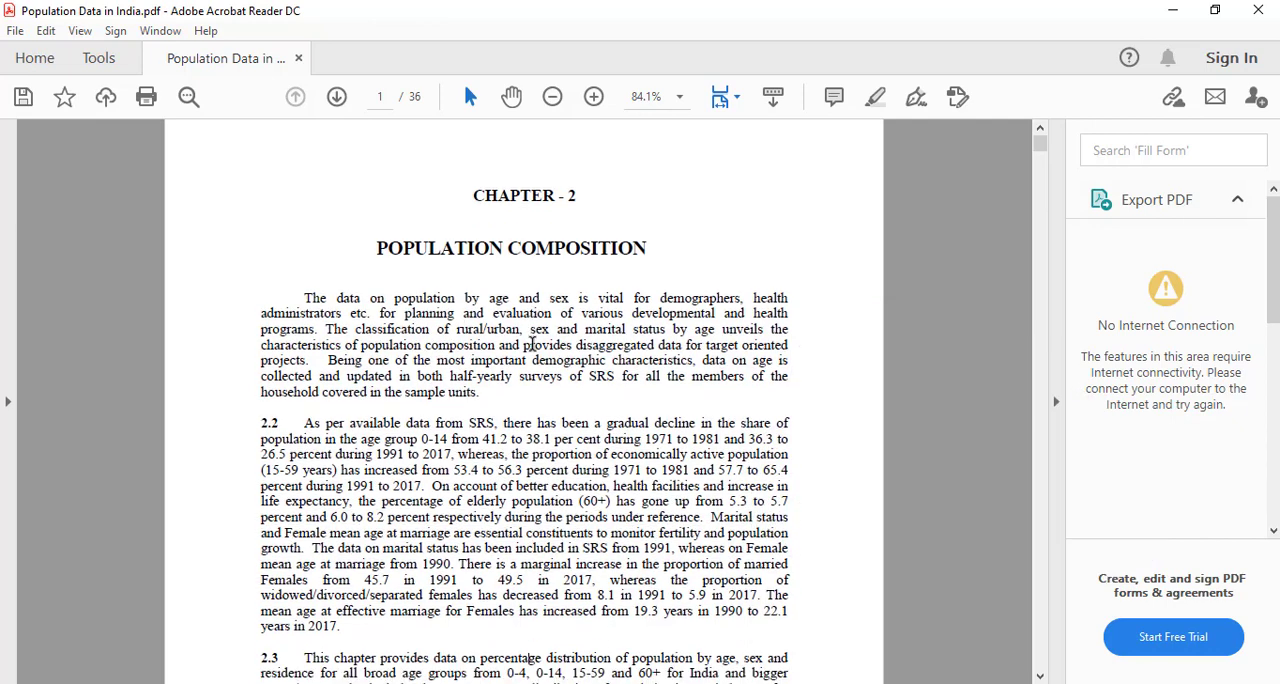
# Step: Look through the population PDF up to the Statement 4 table of population aged 0-4 years on page 5
pyautogui.scroll(-10, 531, 345)
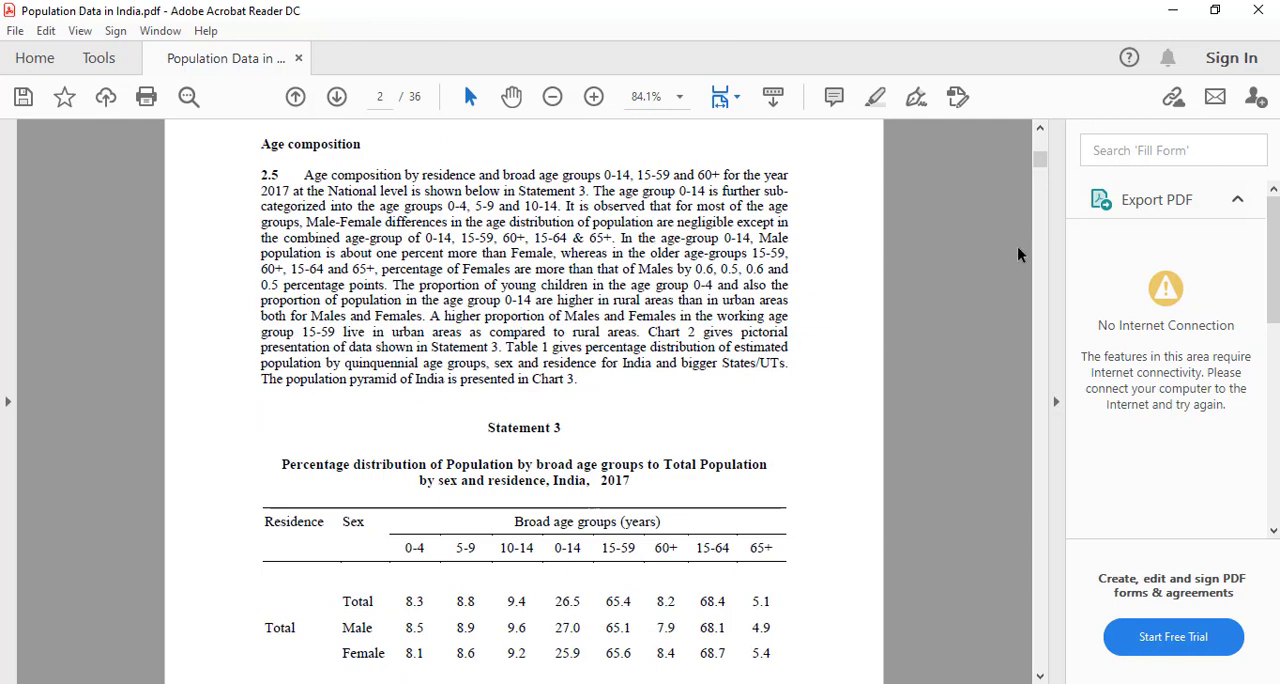
pyautogui.click(1040, 676)
pyautogui.click(1040, 676)
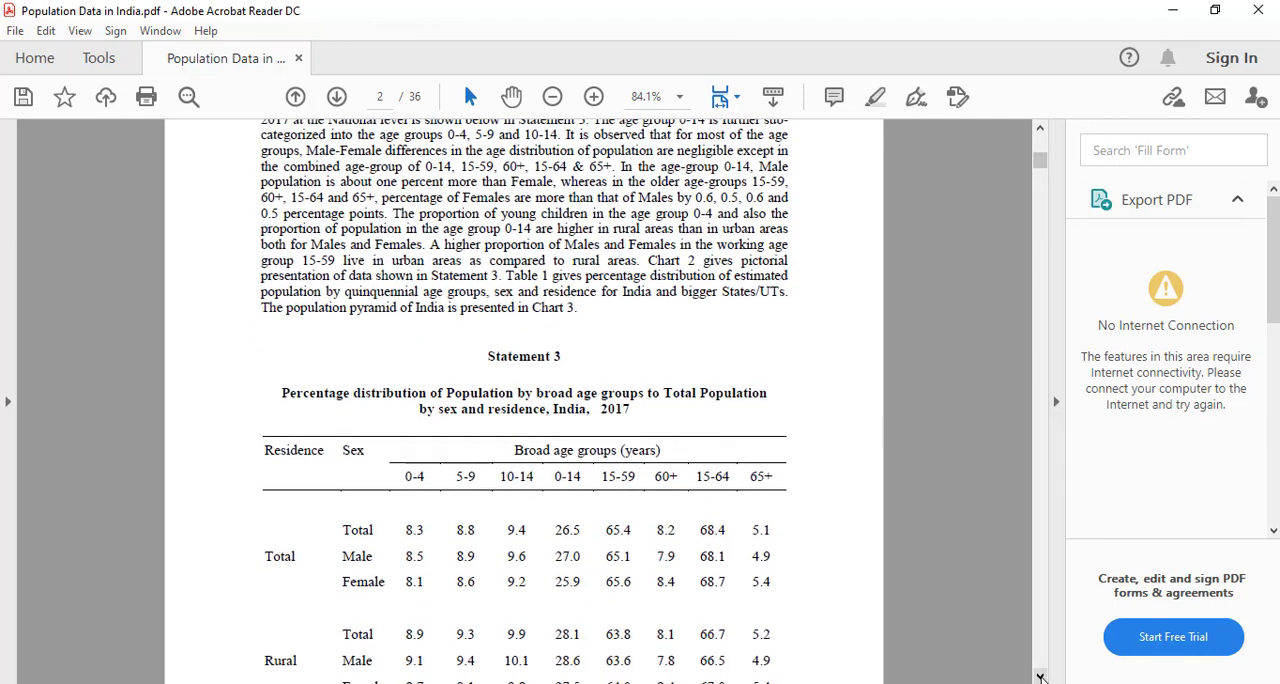
pyautogui.moveTo(1040, 676); pyautogui.dragTo(1040, 676)
pyautogui.rightClick(1040, 676)
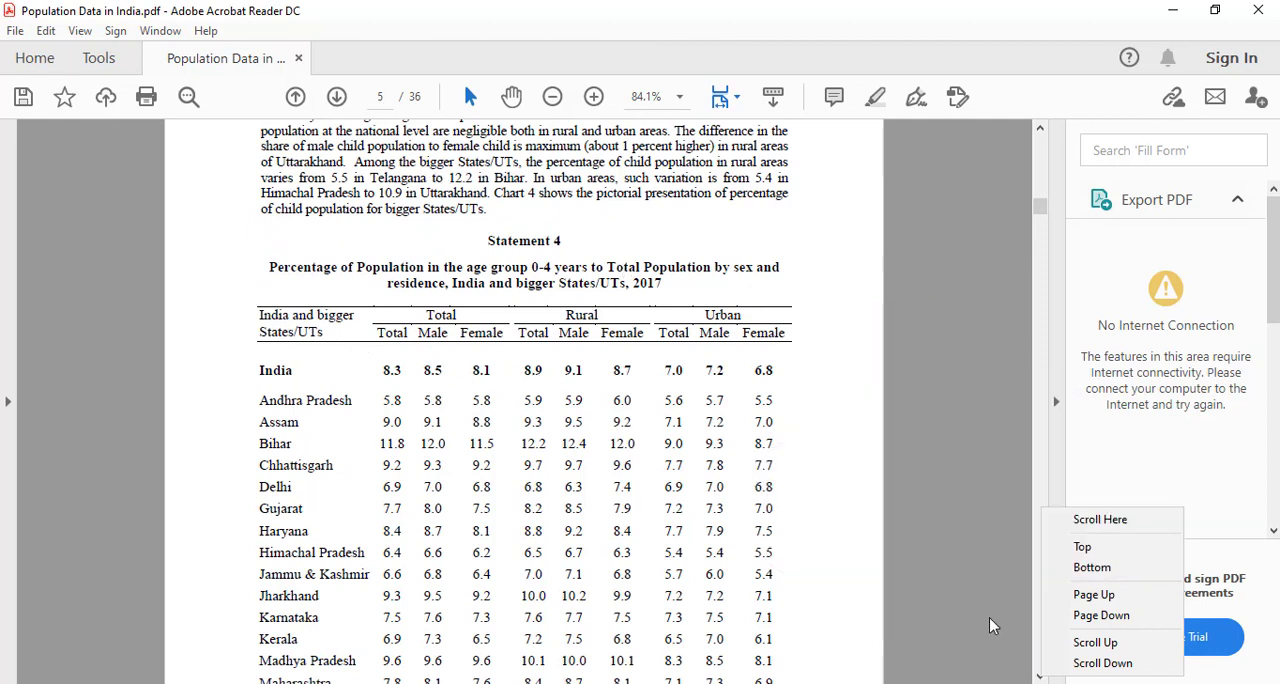
pyautogui.click(1141, 464)
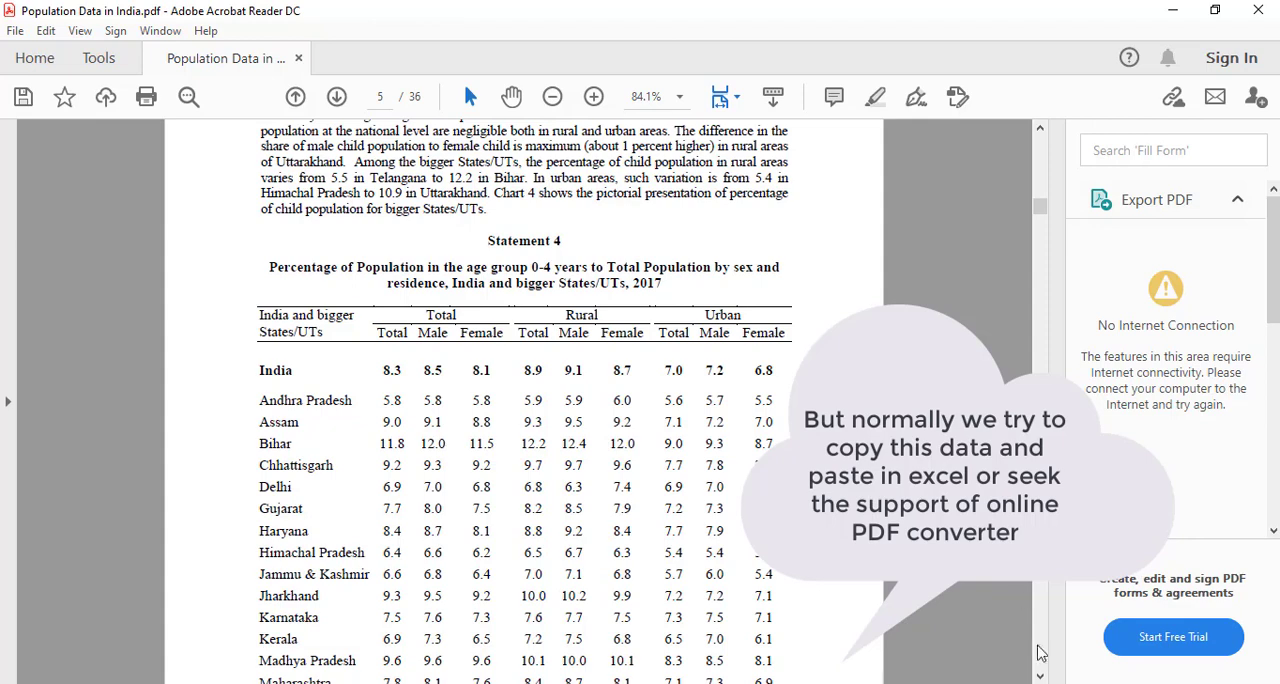
pyautogui.click(1040, 676)
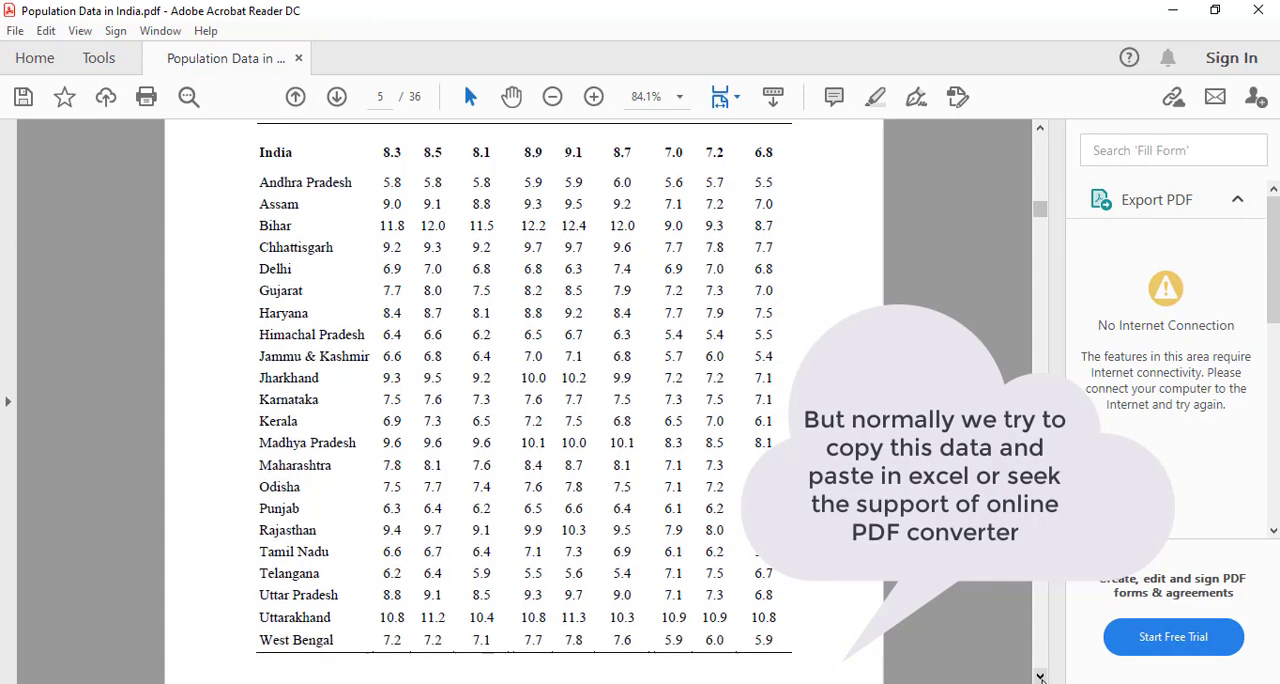
pyautogui.click(1040, 676)
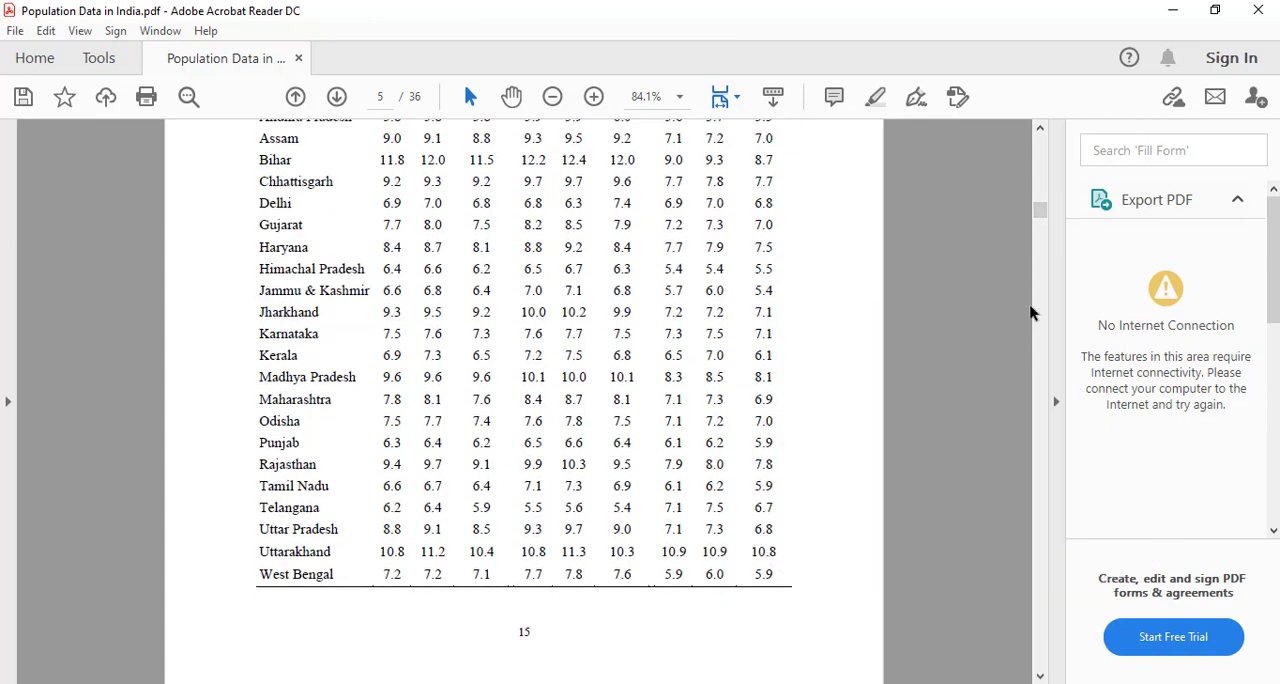
pyautogui.click(1040, 131)
pyautogui.click(1040, 131)
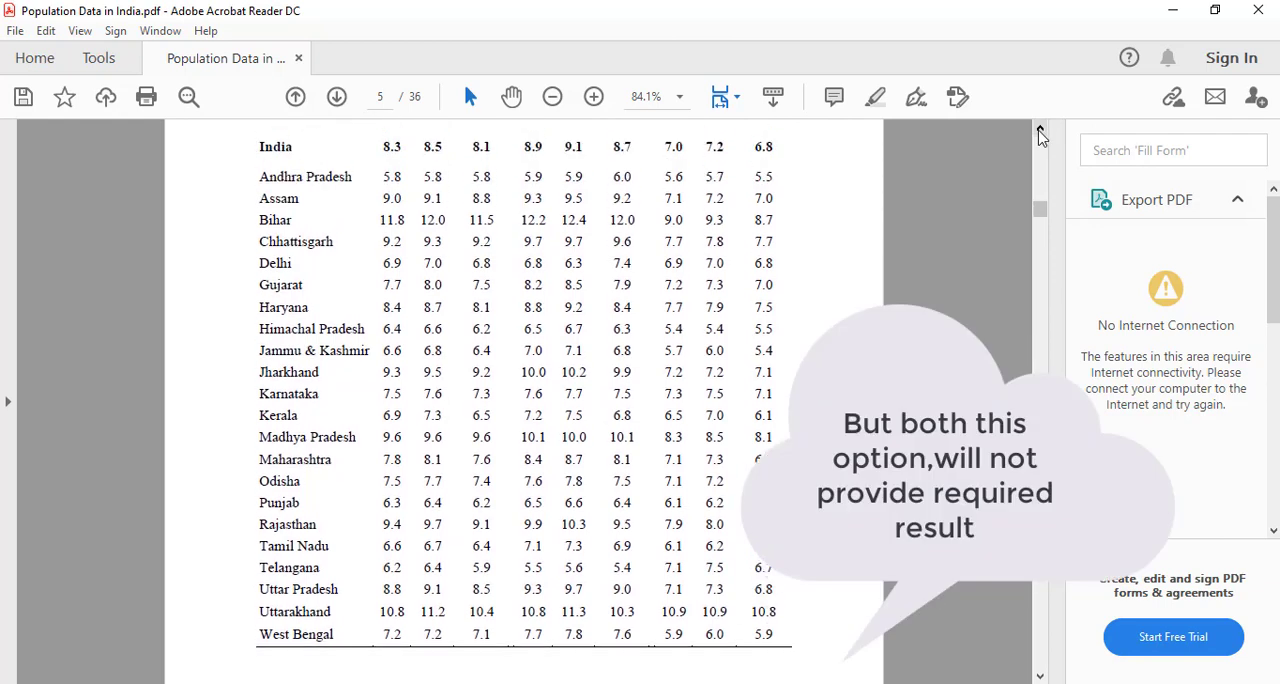
pyautogui.click(1040, 131)
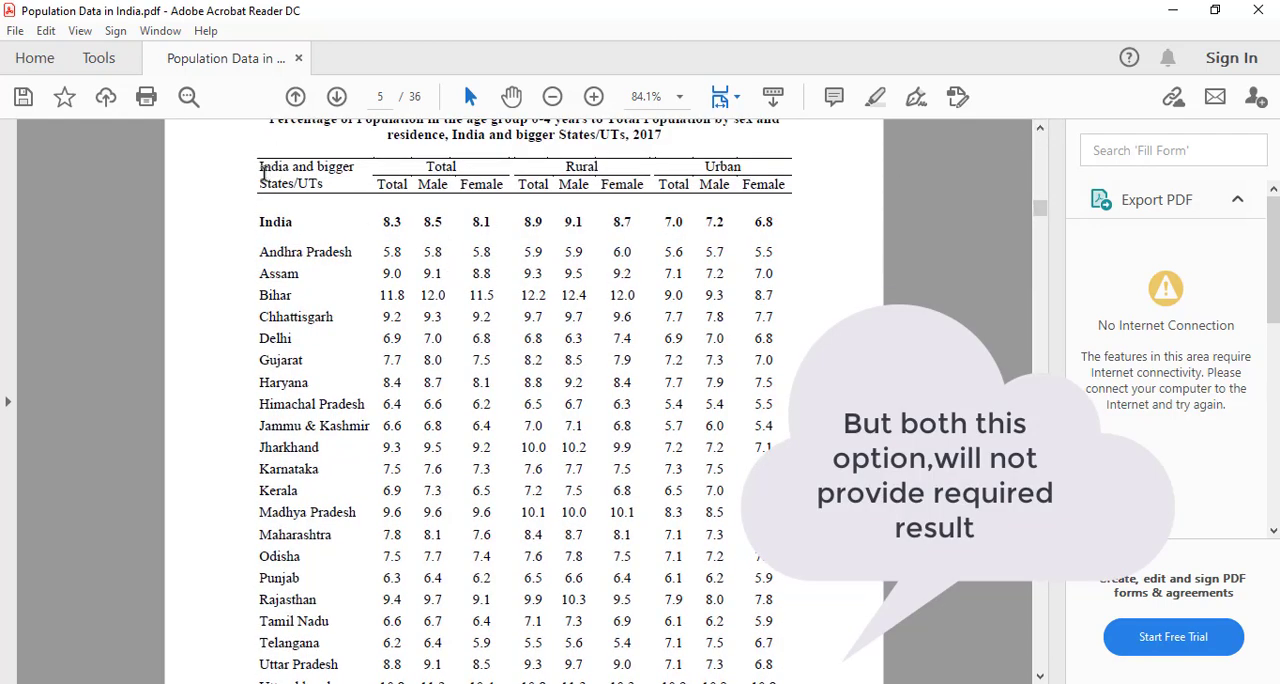
# Step: Copy the whole Statement 4 table from the PDF and paste it as text into the Excel sheet at cell B5
pyautogui.moveTo(261, 172); pyautogui.dragTo(734, 612)
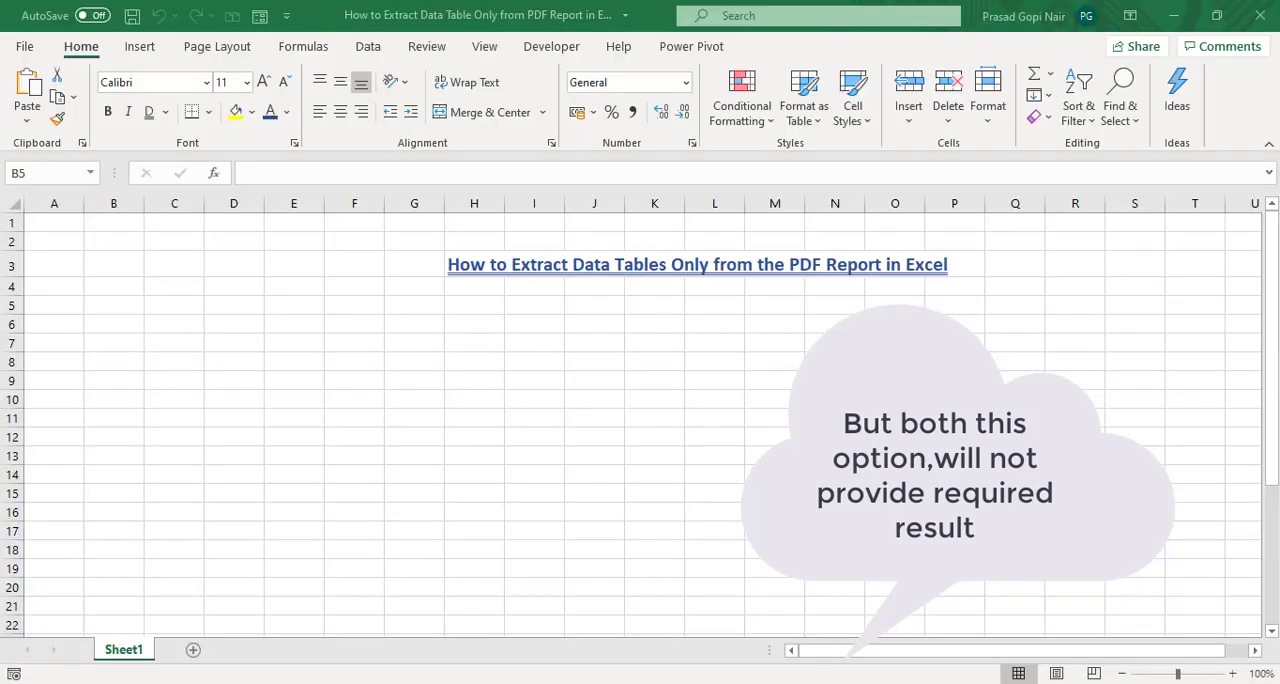
pyautogui.rightClick(92, 307)
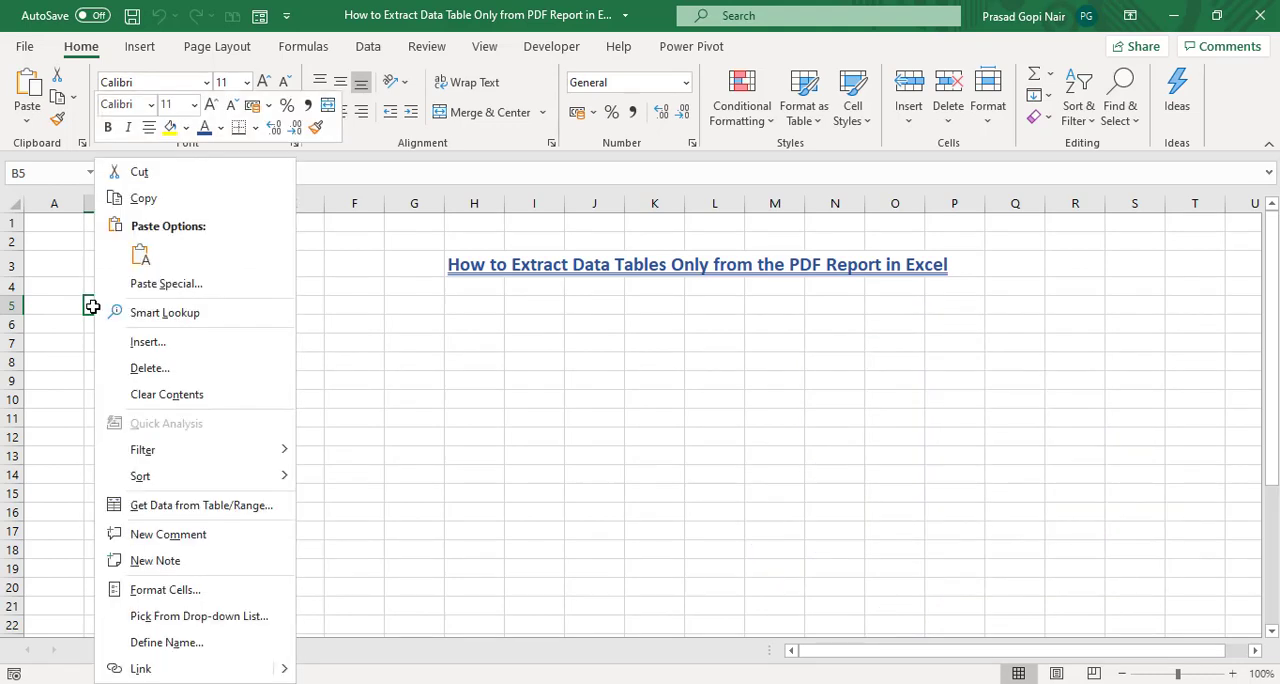
pyautogui.click(141, 256)
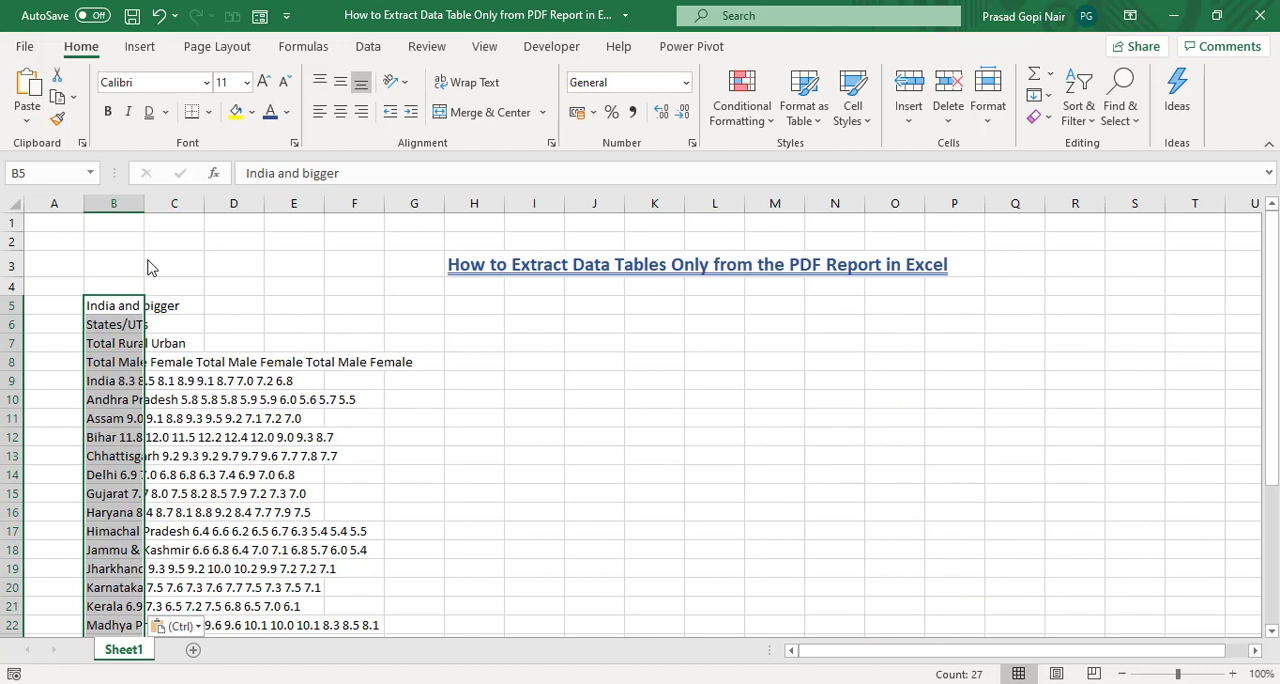
pyautogui.click(330, 466)
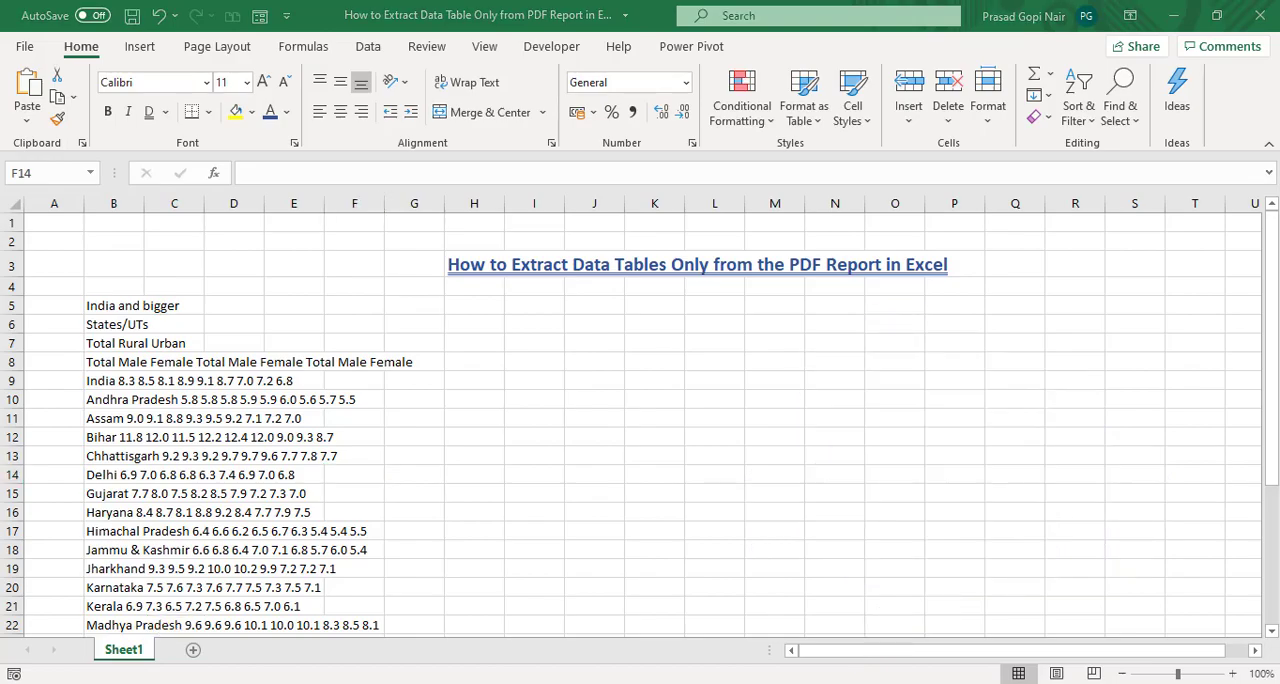
# Step: Switch to the PDF, compare the original Statement 4 table layout and clear its text selection
pyautogui.hotkey('alt', 'Tab')
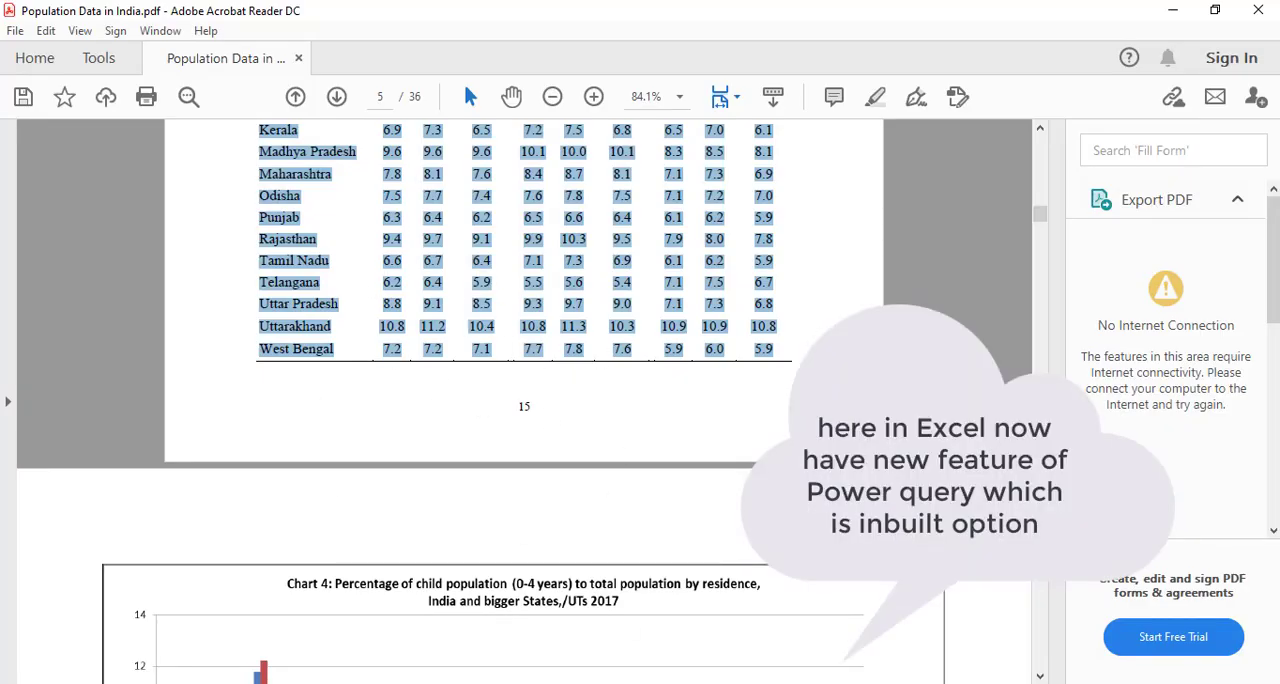
pyautogui.click(1038, 135)
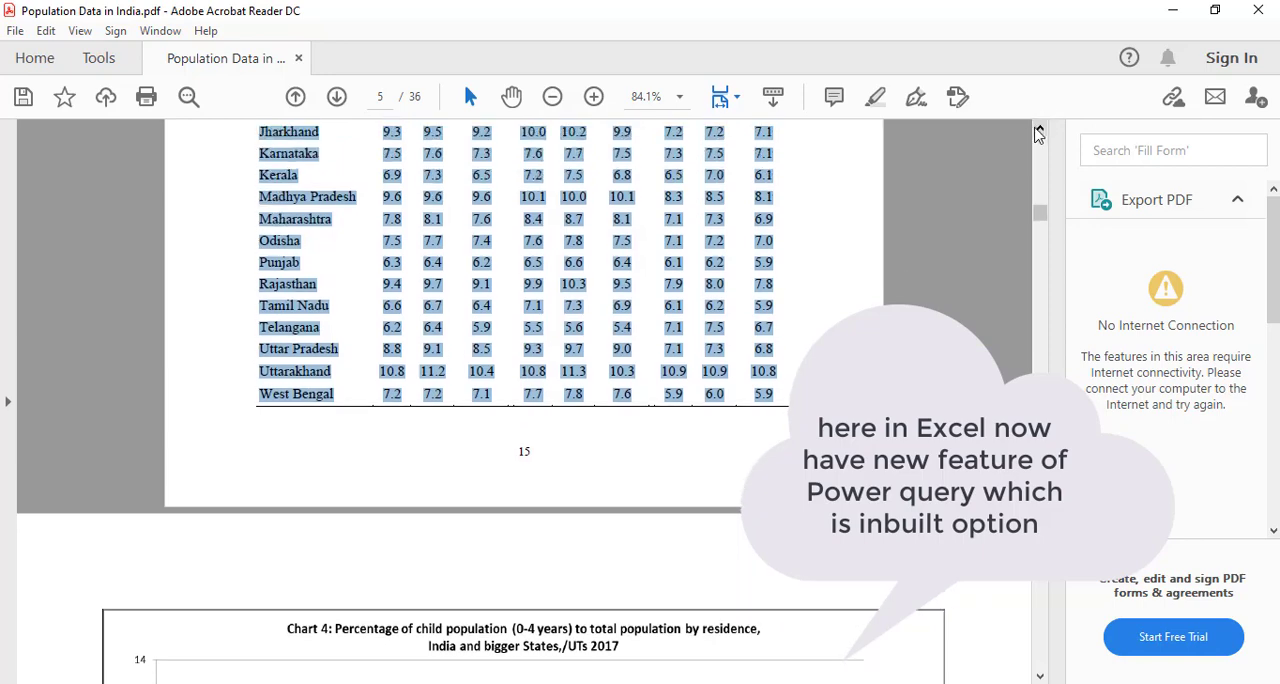
pyautogui.scroll(5, 1038, 135)
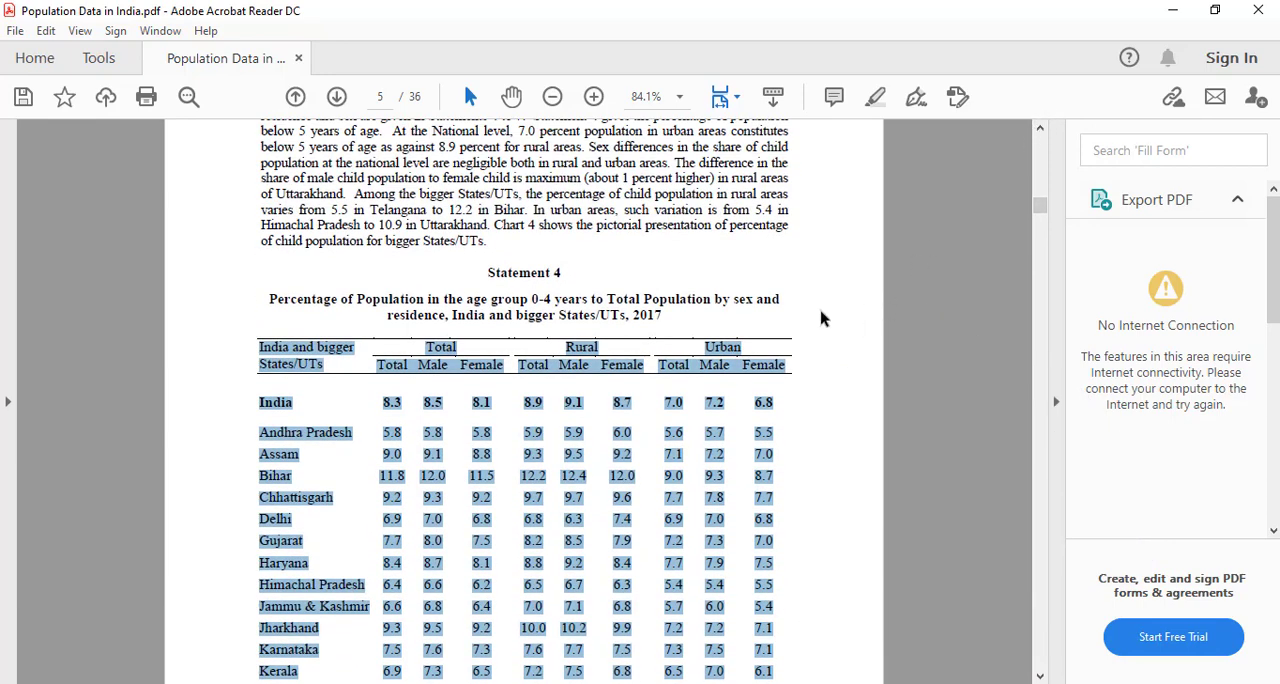
pyautogui.click(820, 318)
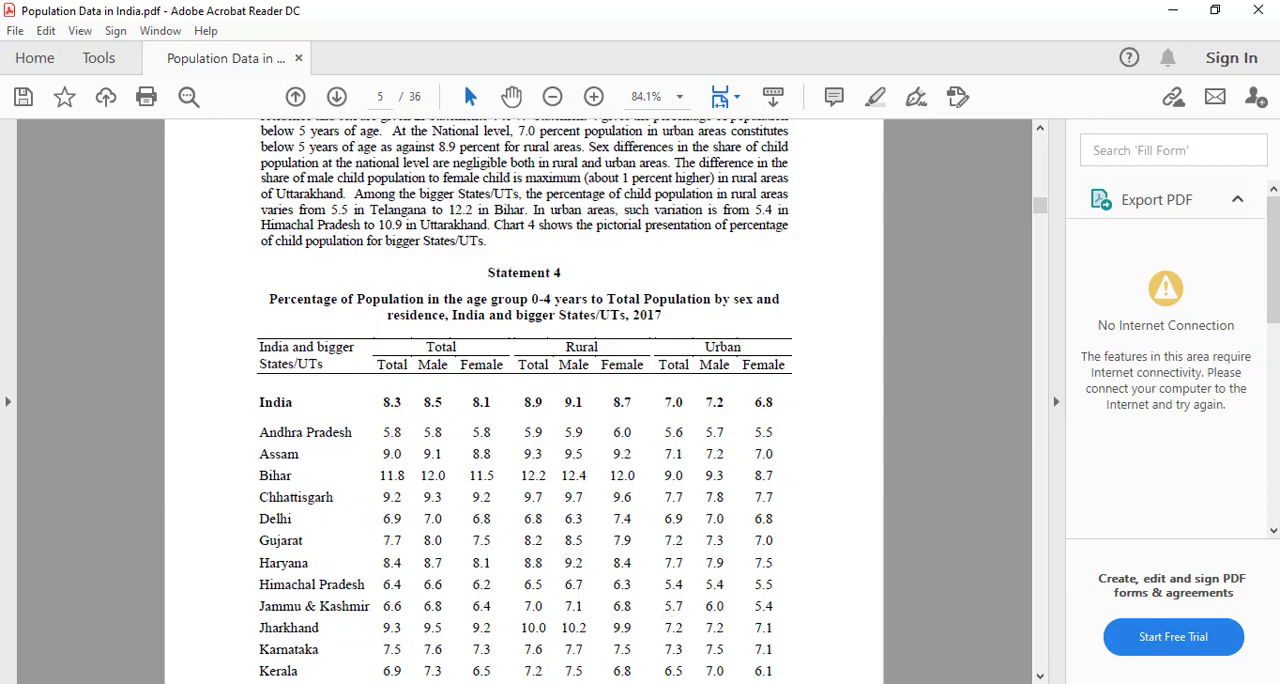
# Step: Switch to Excel and delete all the pasted table text from cell B5 downward
pyautogui.hotkey('alt', 'Tab')
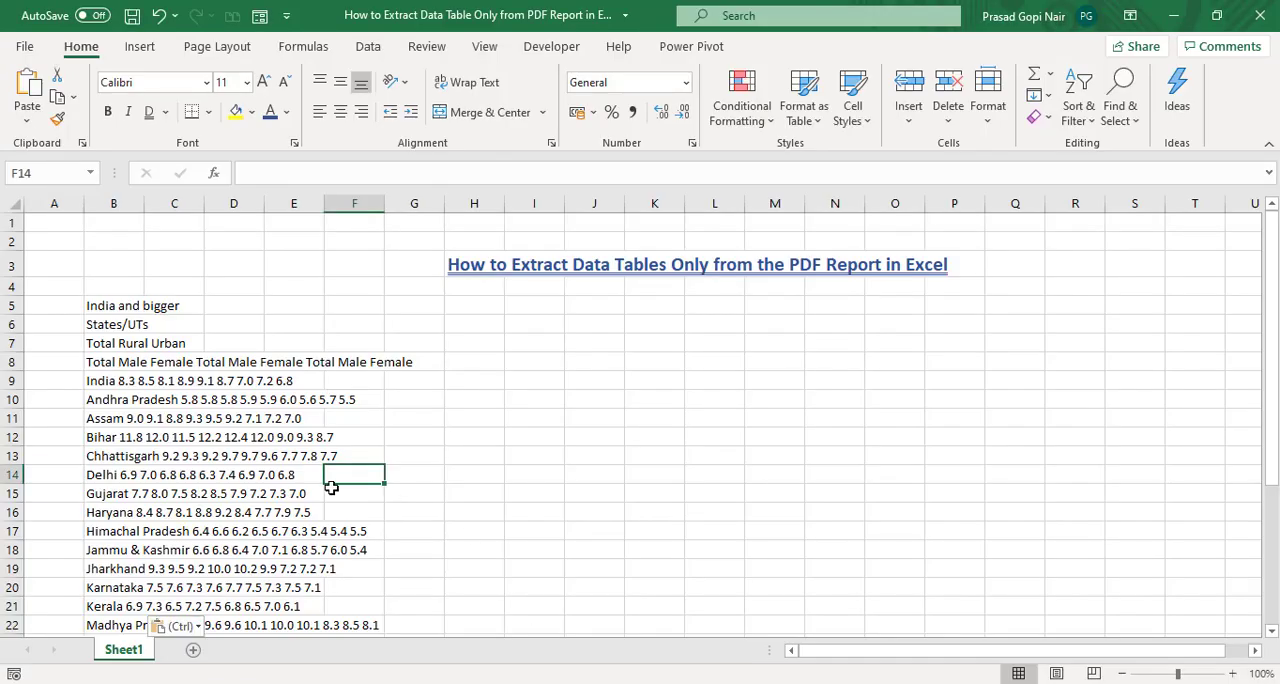
pyautogui.moveTo(98, 308); pyautogui.dragTo(272, 680)
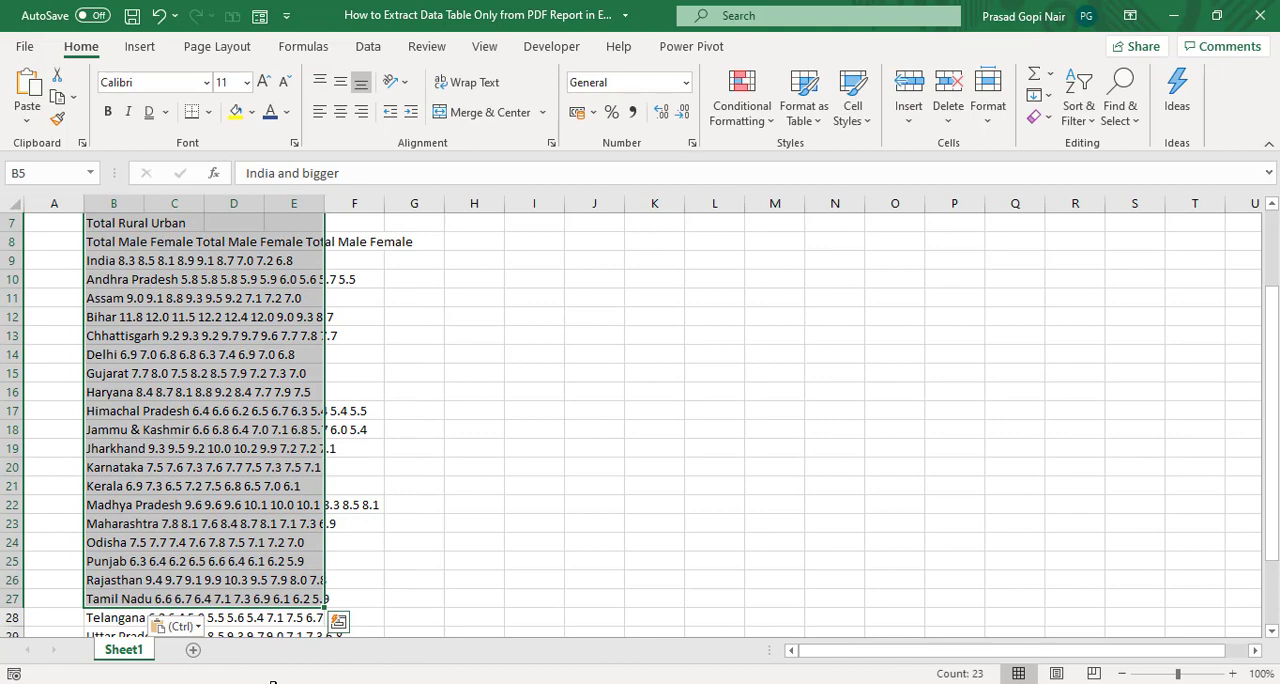
pyautogui.hotkey('ctrl', 'shift', 'Down')
pyautogui.press('Delete')
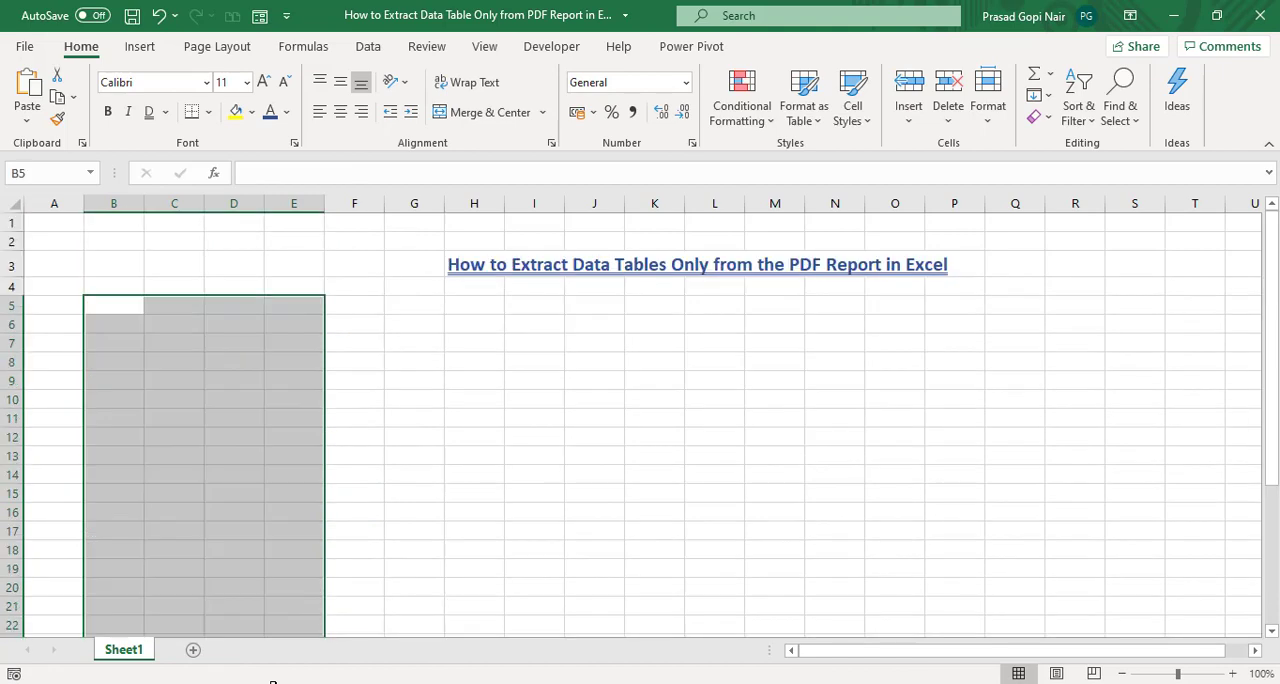
pyautogui.press('Up')
pyautogui.press('Up')
pyautogui.press('Down')
pyautogui.press('Down')
pyautogui.press('Down')
pyautogui.press('Down')
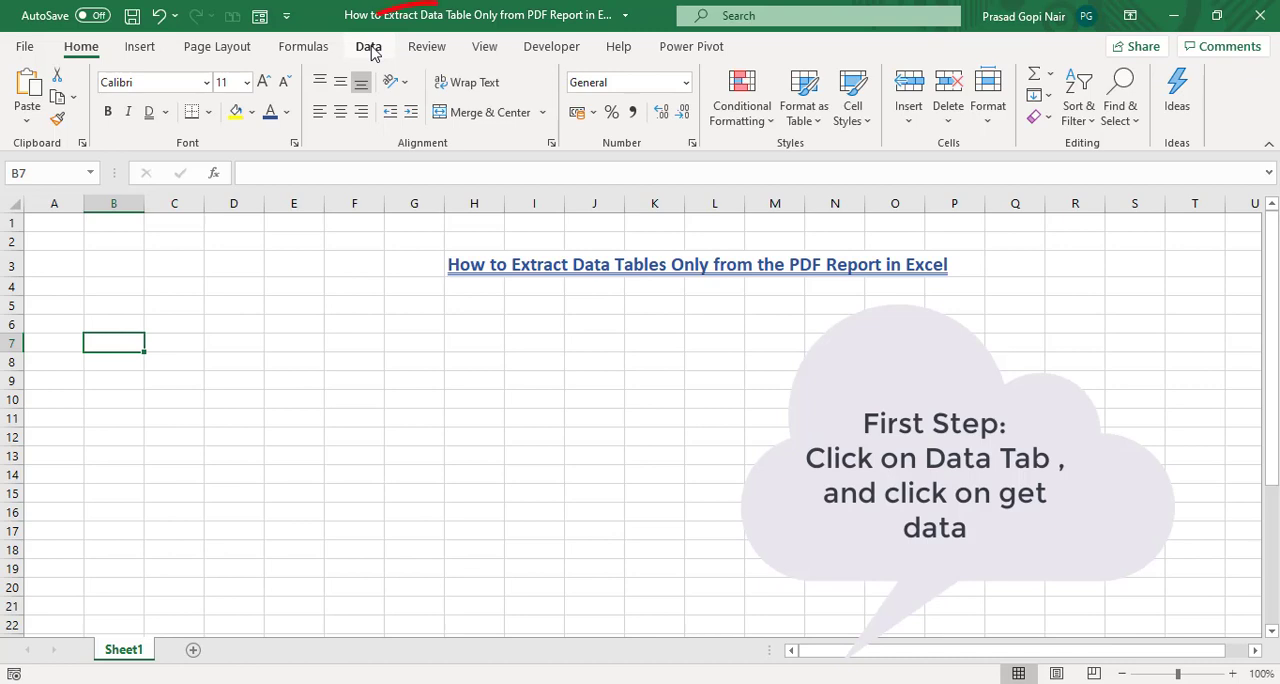
# Step: Import the PDF file Population Data in India from the Desktop as a data source
pyautogui.click(369, 47)
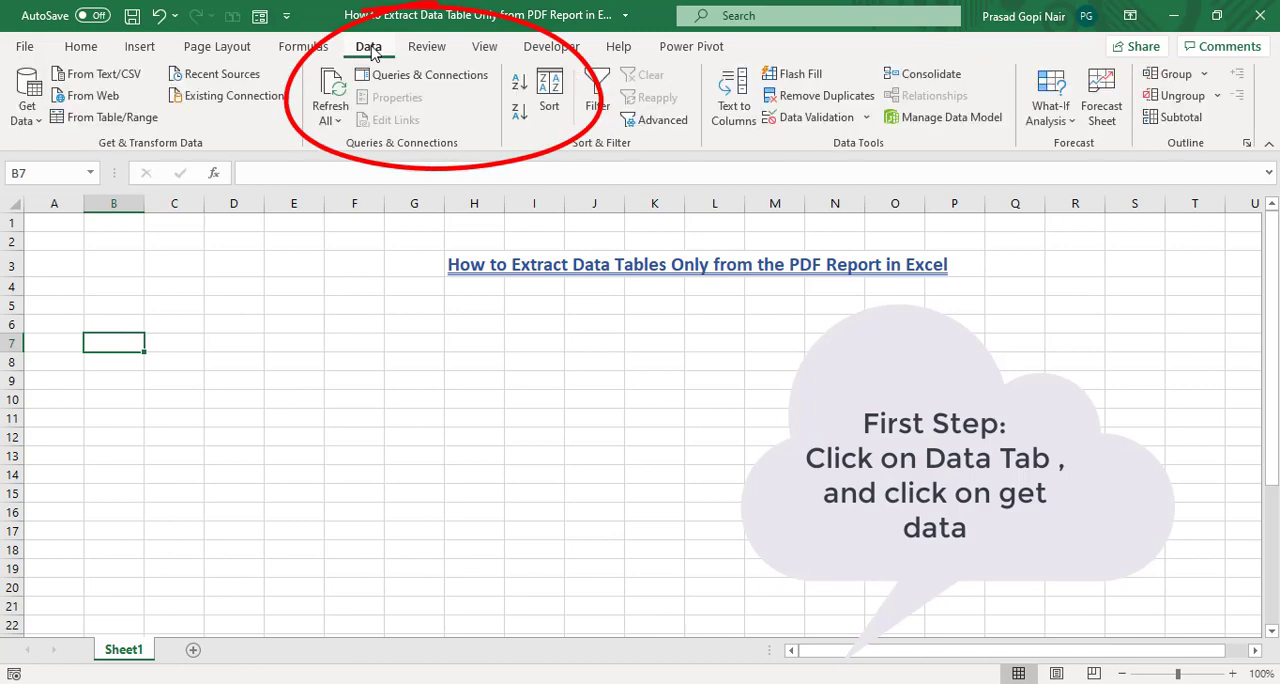
pyautogui.click(27, 110)
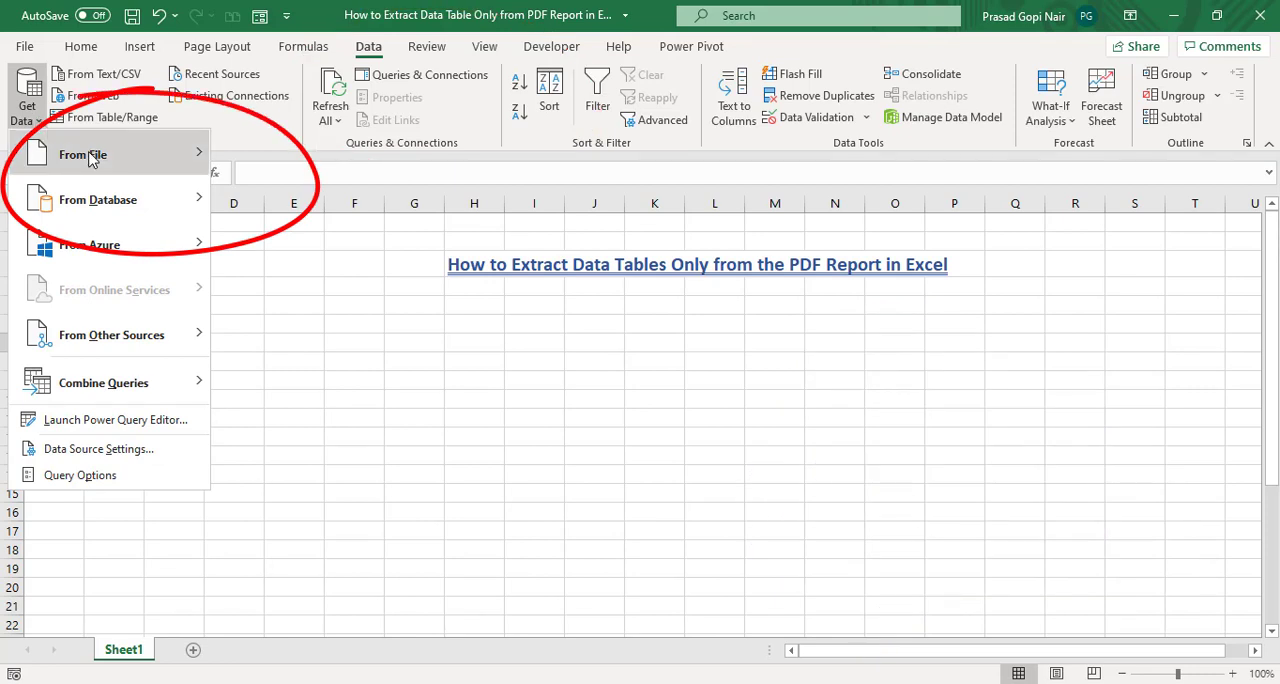
pyautogui.click(90, 158)
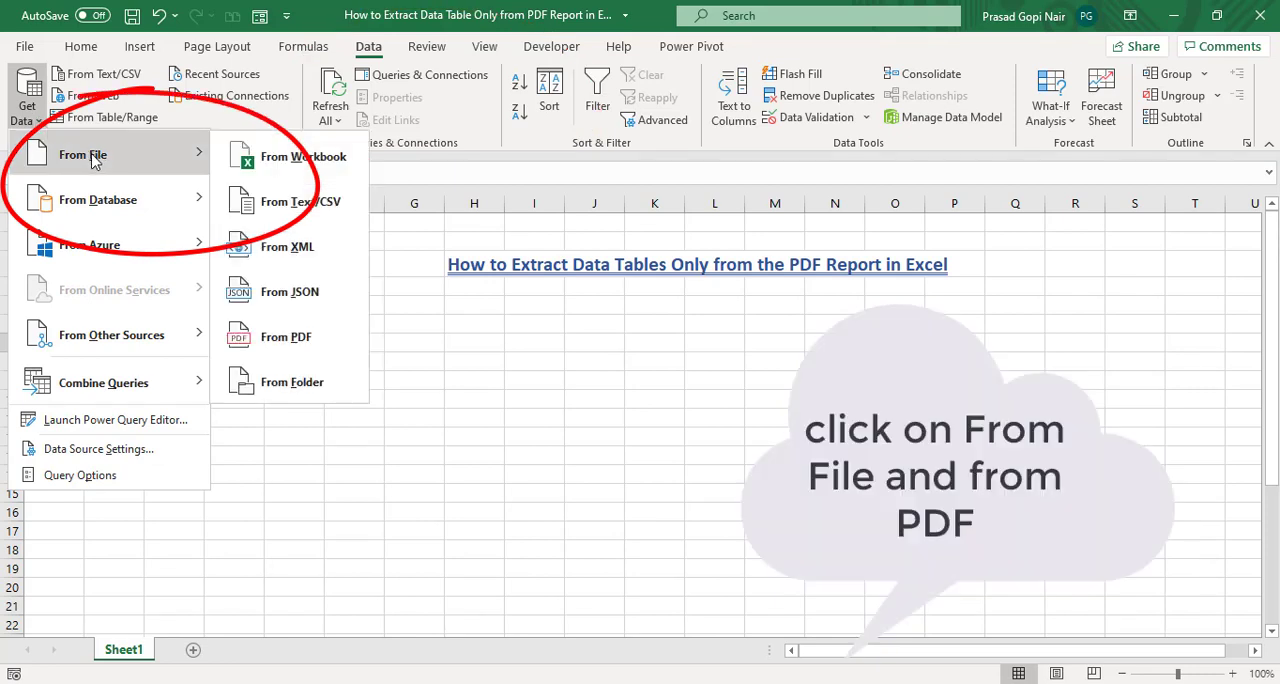
pyautogui.click(283, 355)
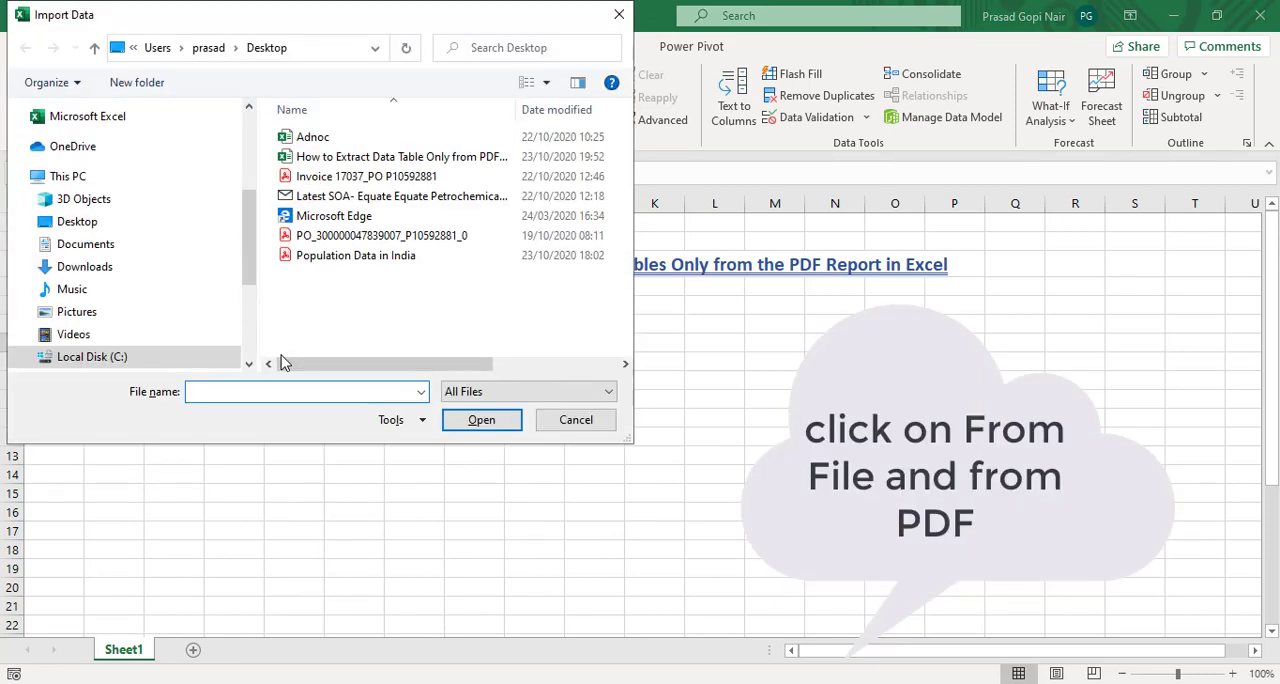
pyautogui.scroll(-3, 229, 95)
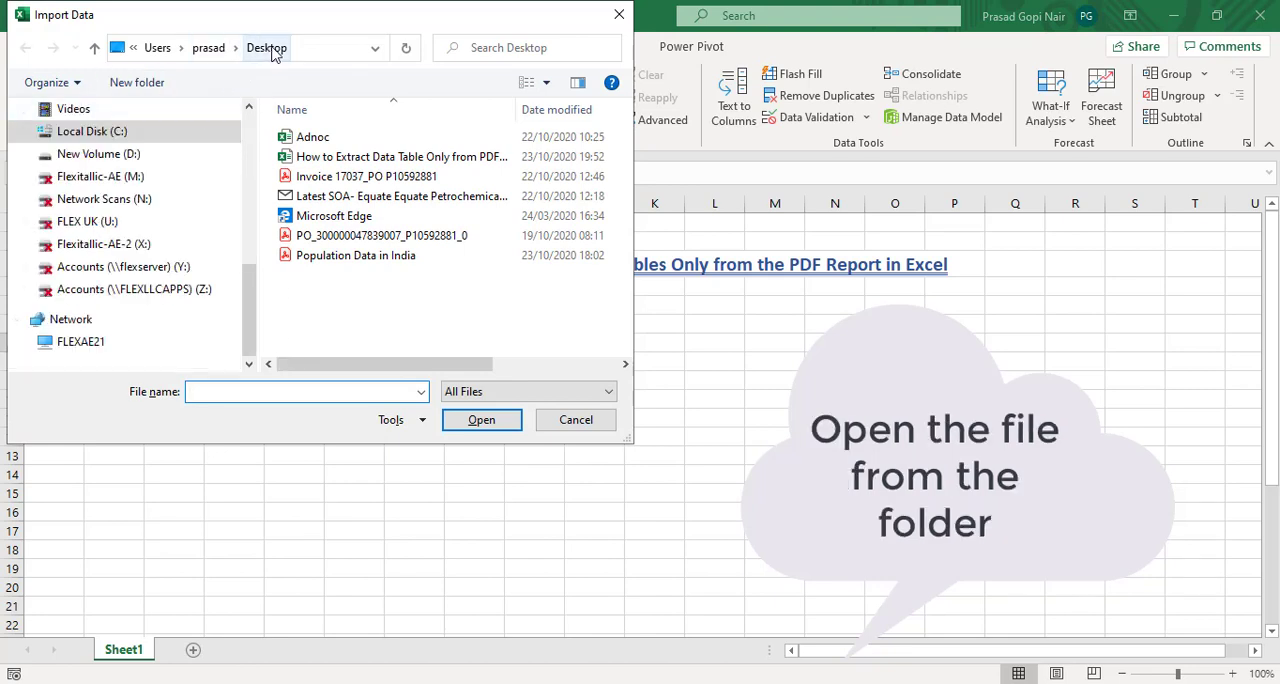
pyautogui.click(334, 258)
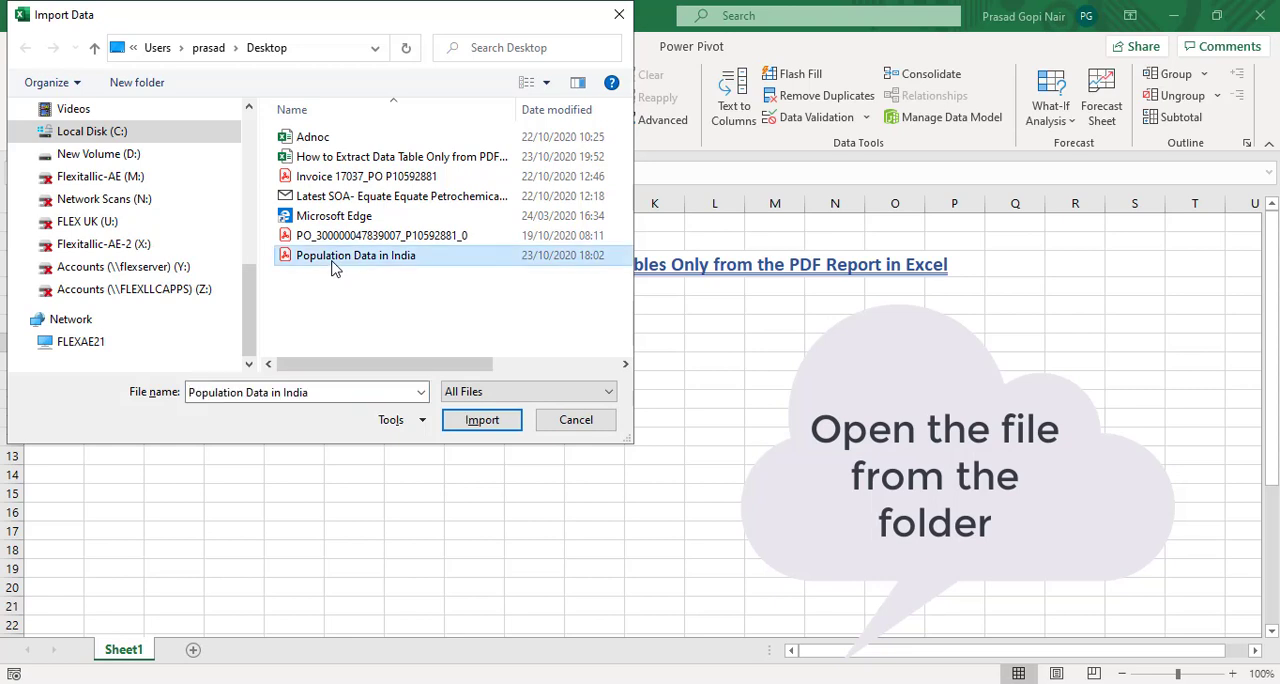
pyautogui.click(482, 420)
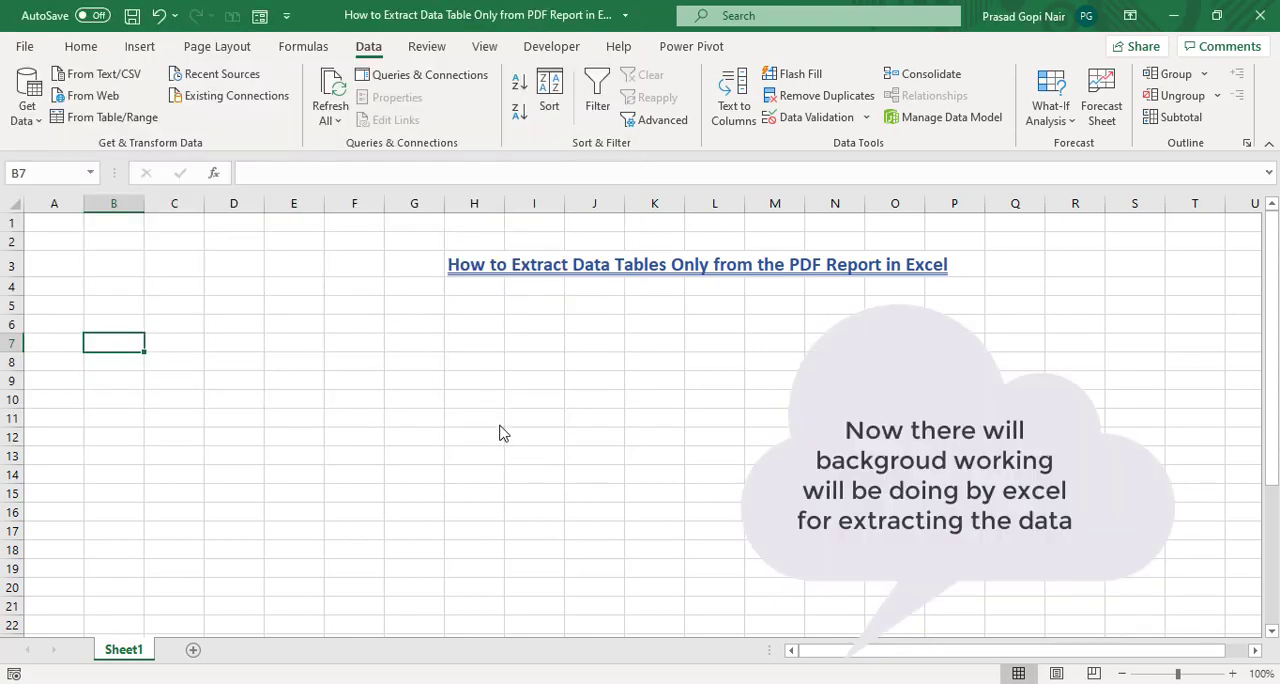
# Step: Switch to the PDF to check the page number of the Statement 4 table
pyautogui.moveTo(621, 683)
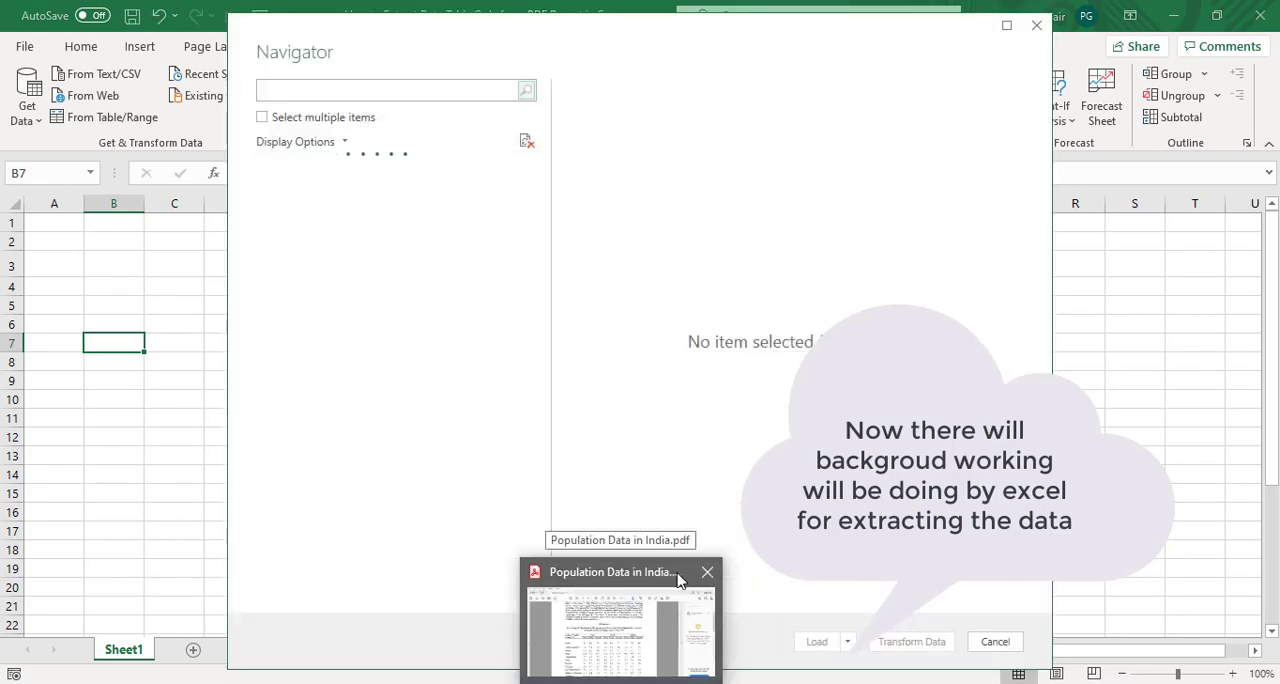
pyautogui.moveTo(671, 566)
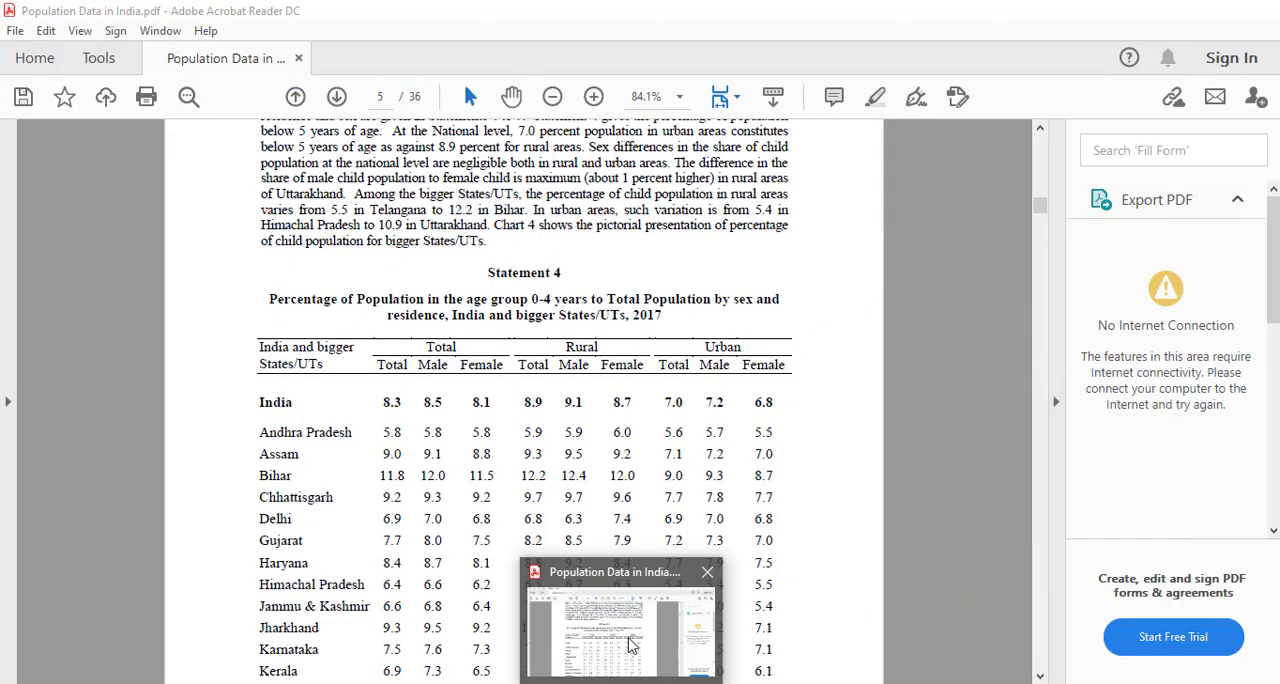
pyautogui.click(628, 647)
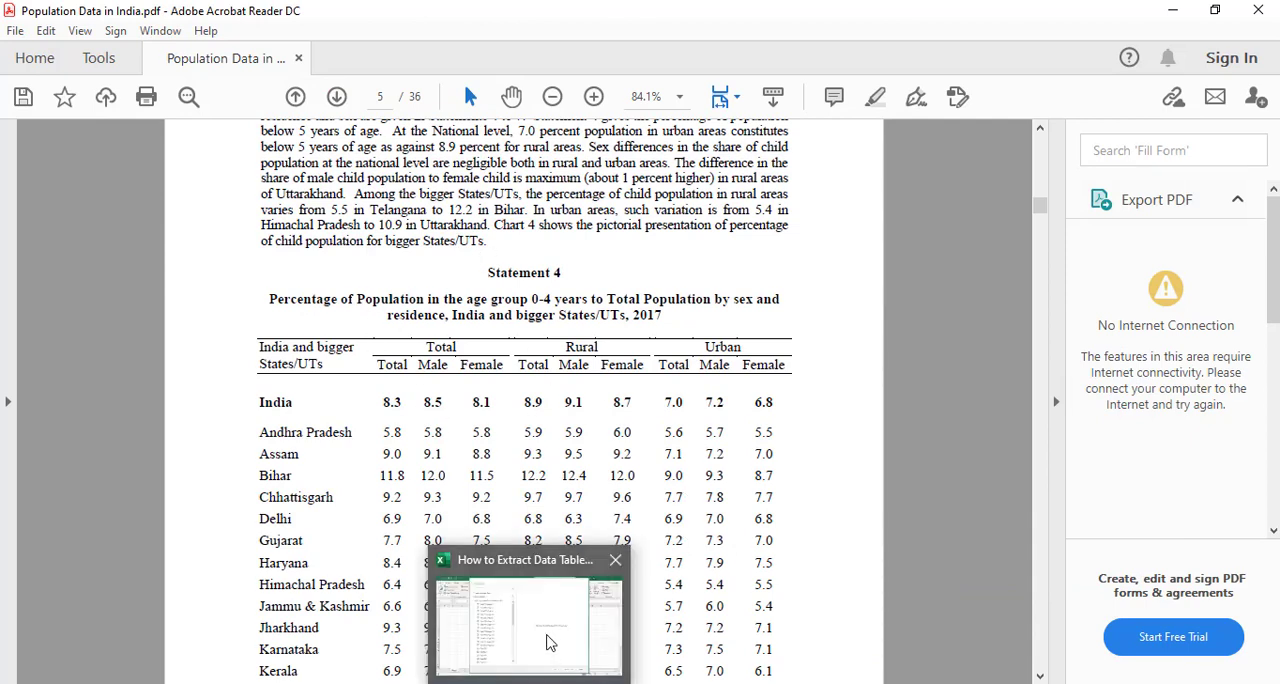
# Step: Return to Excel, open Table003 (Page 5) for transformation in the Power Query Editor and review its data
pyautogui.click(553, 645)
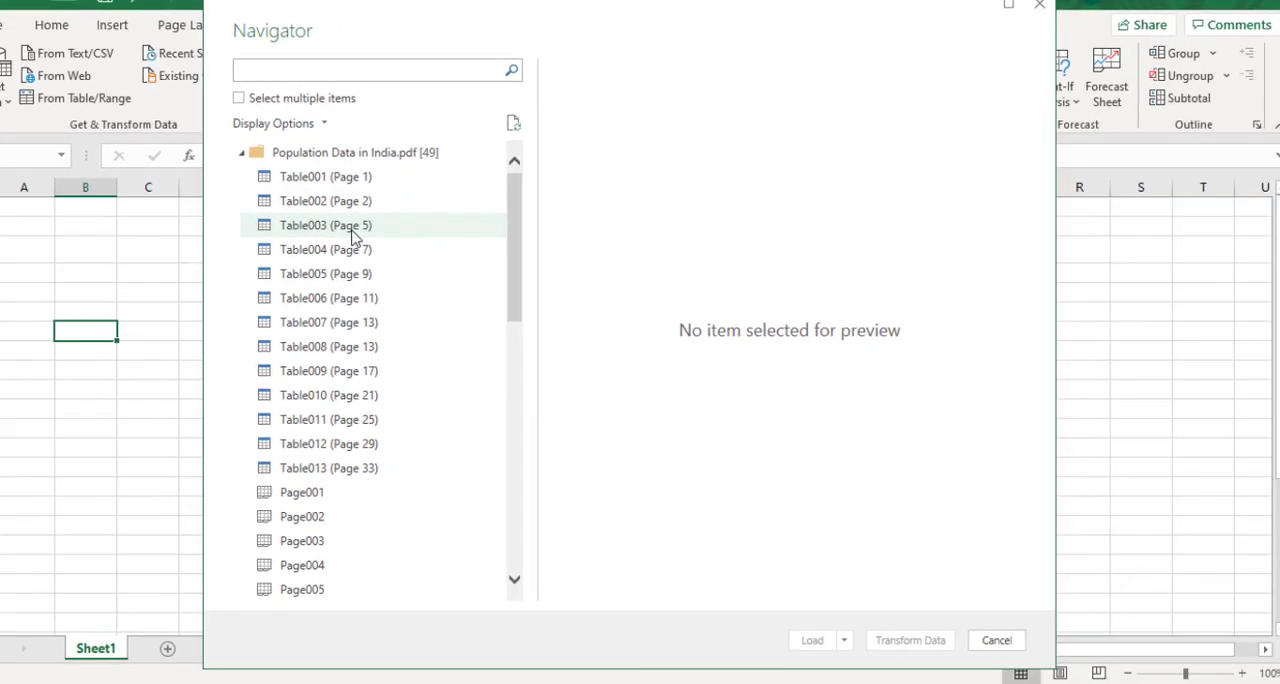
pyautogui.click(353, 235)
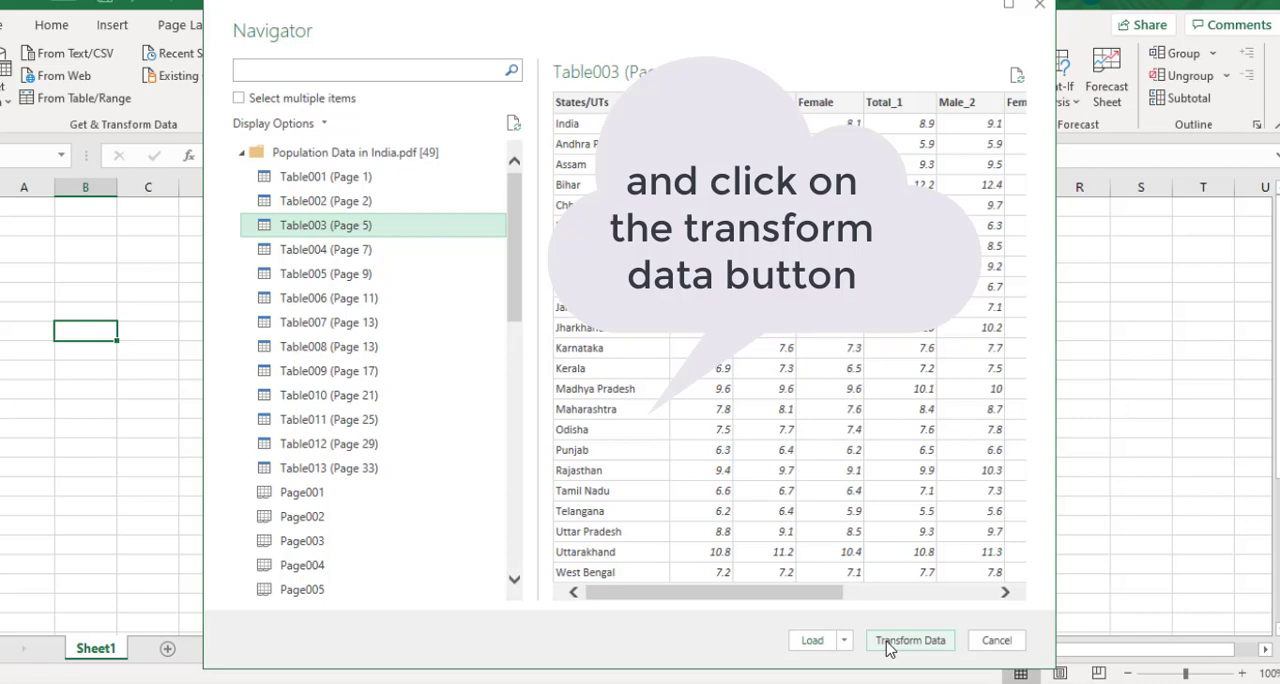
pyautogui.click(888, 644)
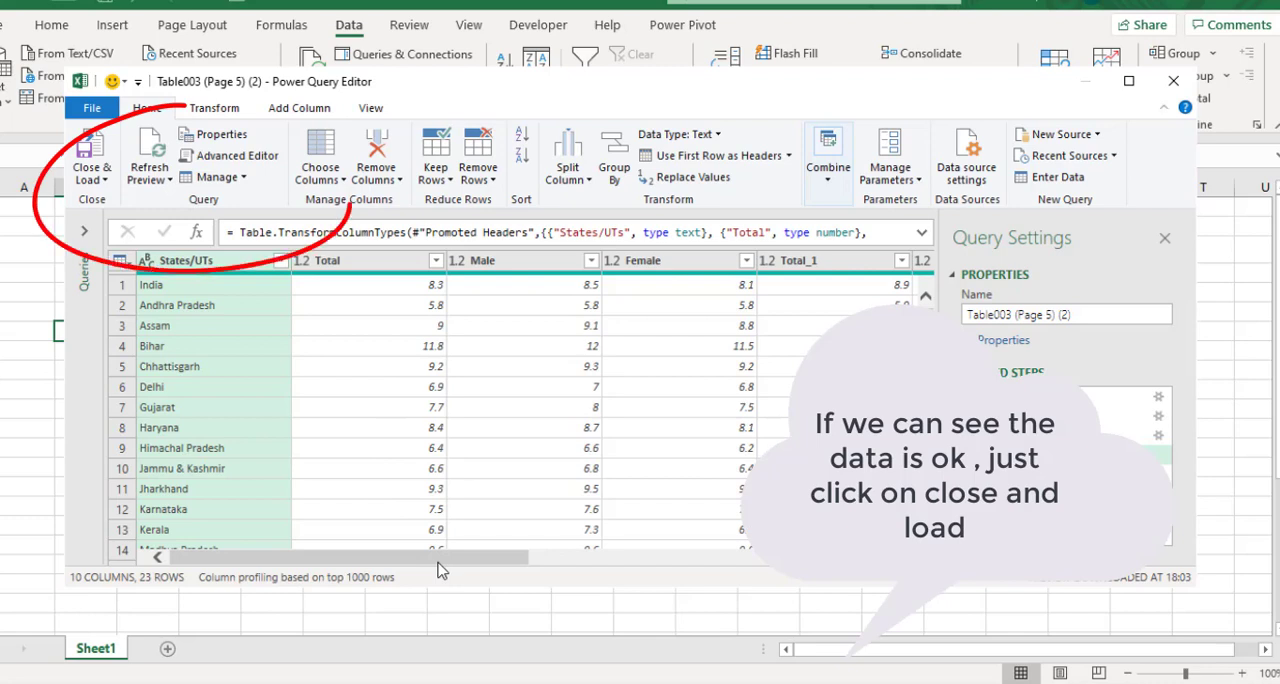
pyautogui.moveTo(438, 558)
pyautogui.mouseDown()
pyautogui.moveTo(580, 578)
pyautogui.moveTo(806, 580)
pyautogui.moveTo(450, 578)
pyautogui.mouseUp()
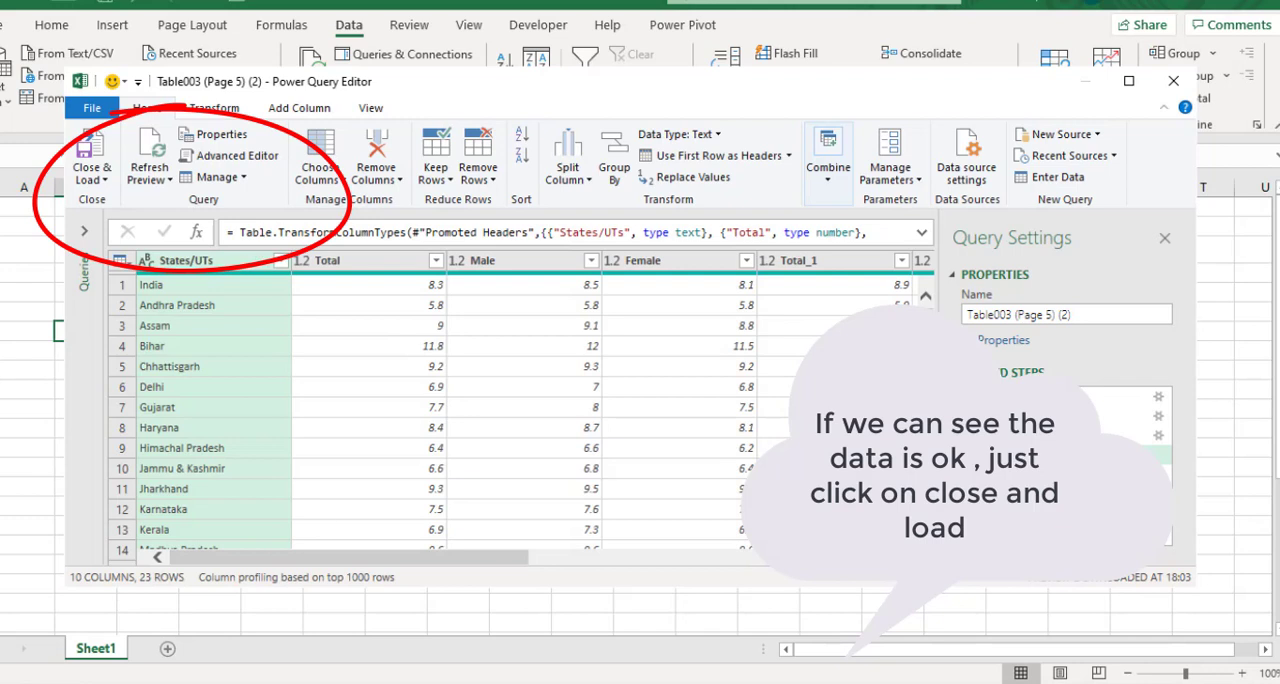
pyautogui.moveTo(930, 312)
pyautogui.mouseDown()
pyautogui.moveTo(930, 412)
pyautogui.moveTo(931, 303)
pyautogui.mouseUp()
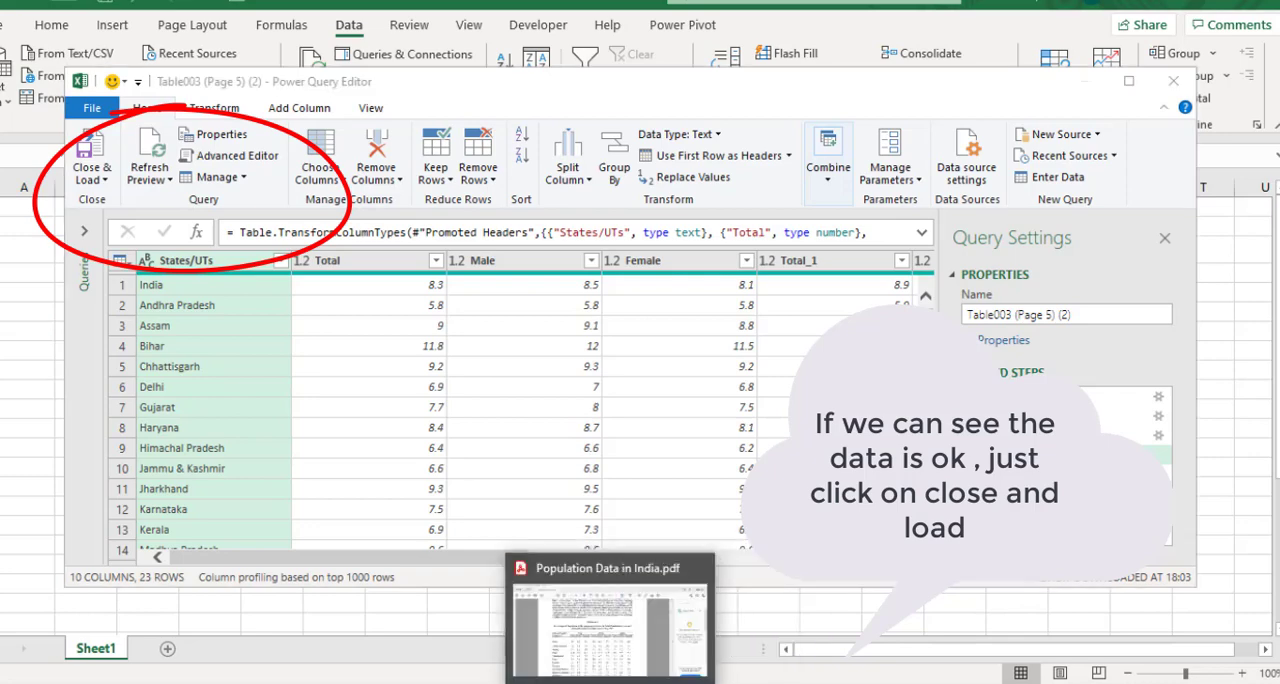
# Step: Compare the query preview with the Statement 4 table in the PDF, and load the query from the Power Query Editor into a new worksheet
pyautogui.click(608, 681)
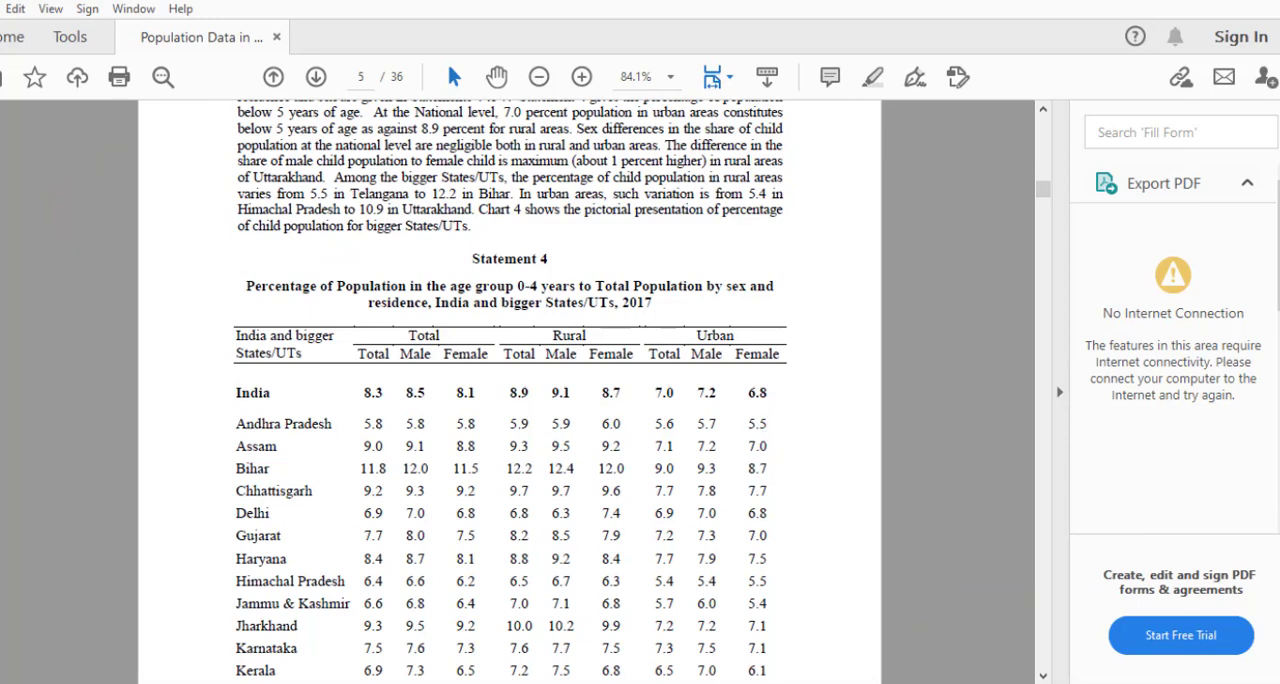
pyautogui.moveTo(600, 682)
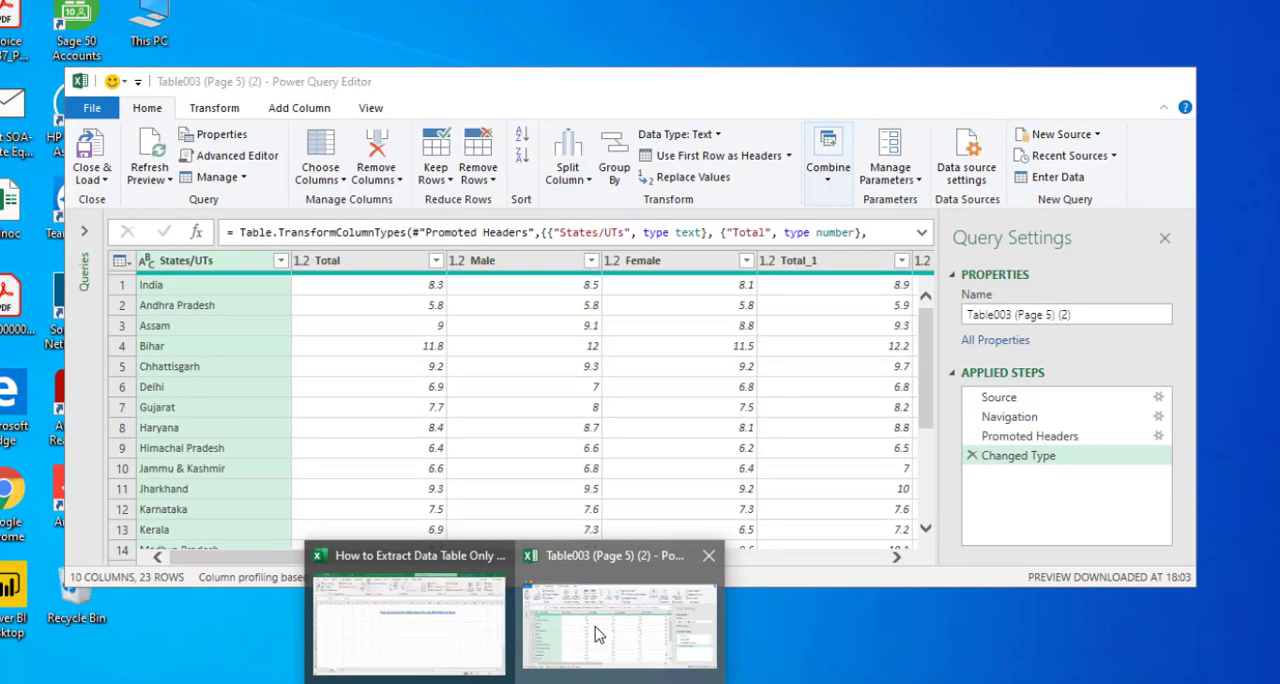
pyautogui.click(598, 638)
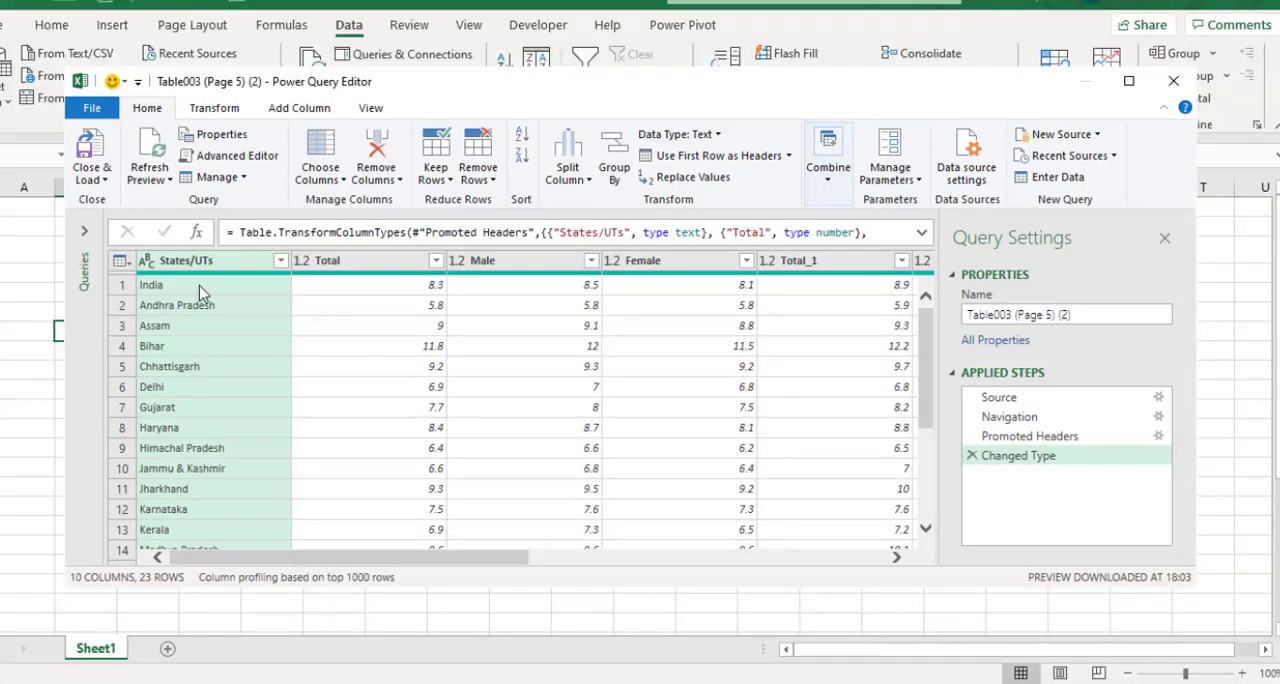
pyautogui.click(99, 180)
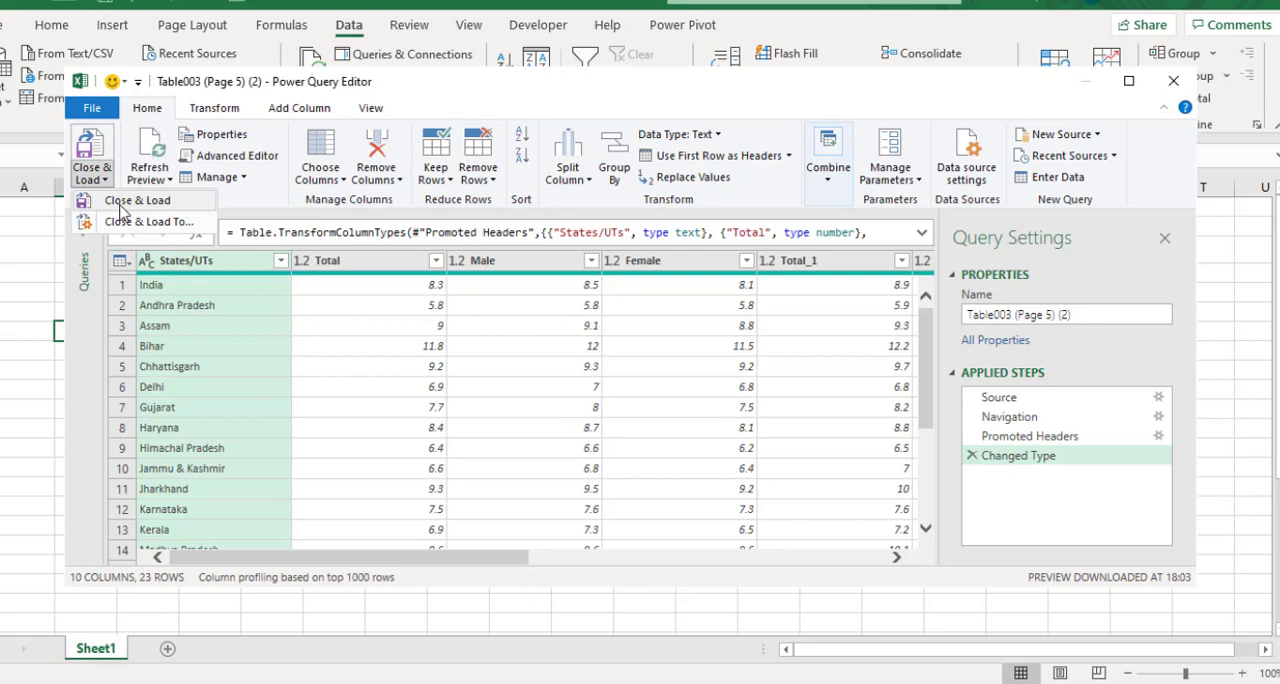
pyautogui.click(119, 204)
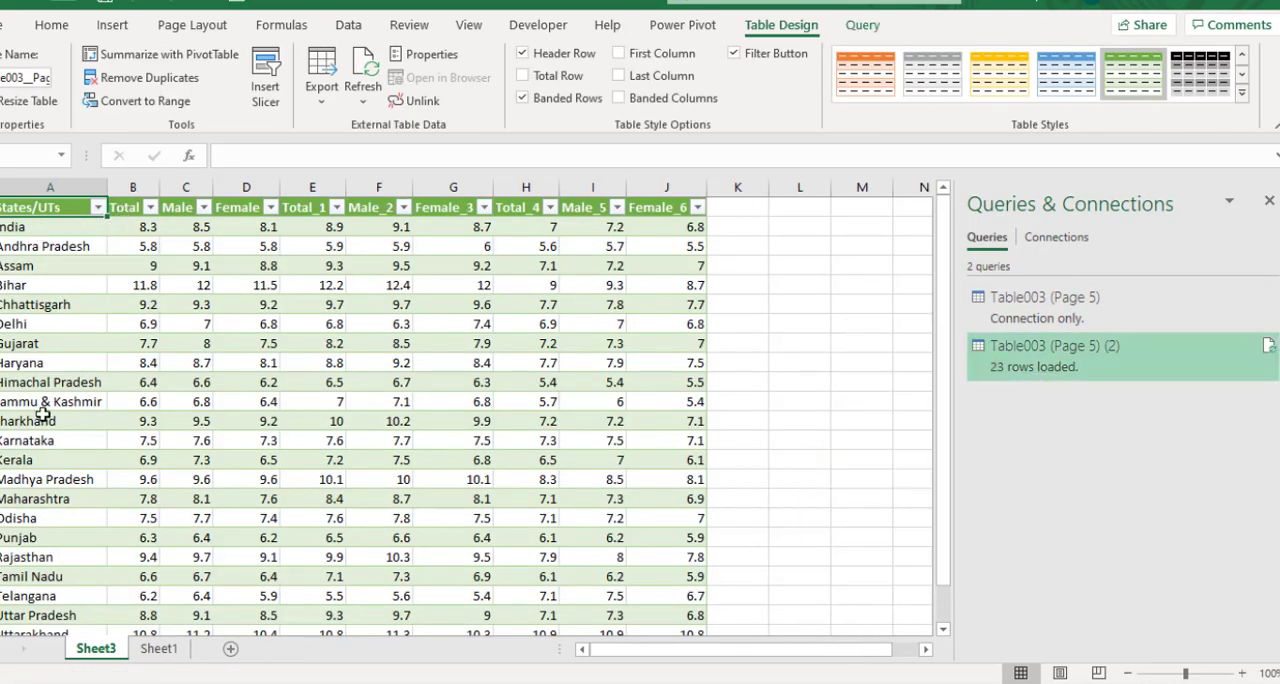
# Step: Check the last rows of the loaded table, including the West Bengal row, against the Statement 4 table in the PDF
pyautogui.click(72, 615)
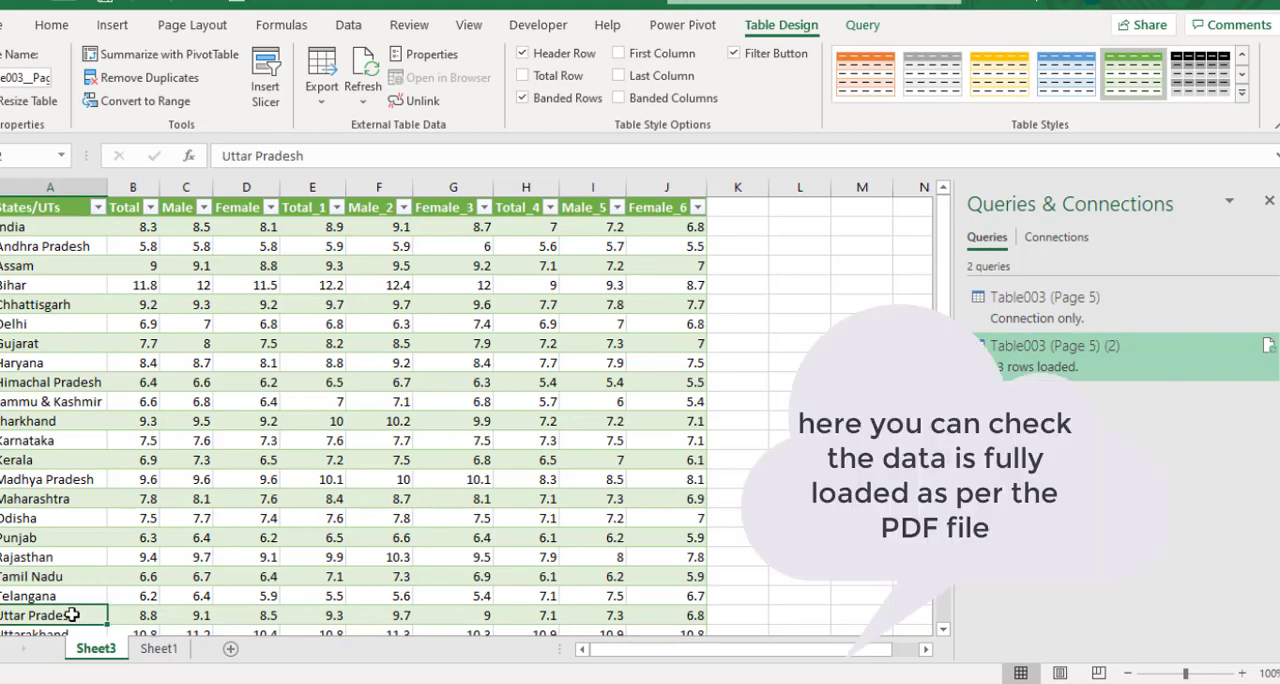
pyautogui.press('Down')
pyautogui.press('Down')
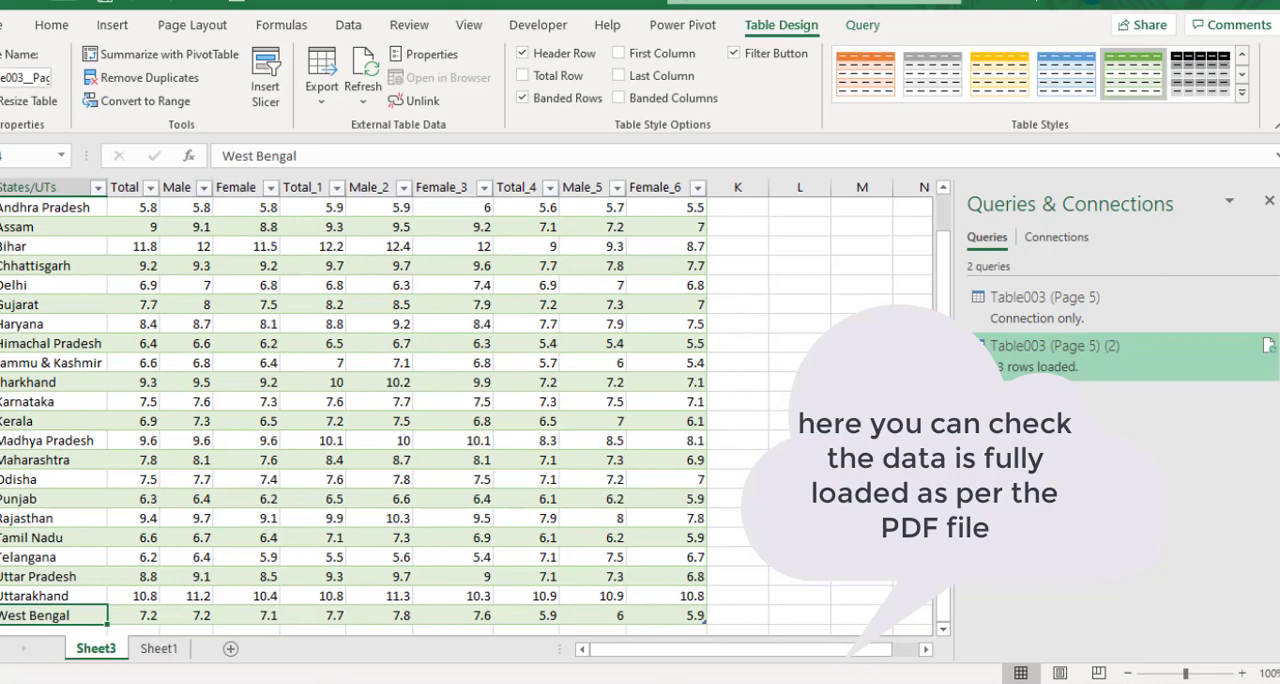
pyautogui.moveTo(600, 683)
pyautogui.click(530, 625)
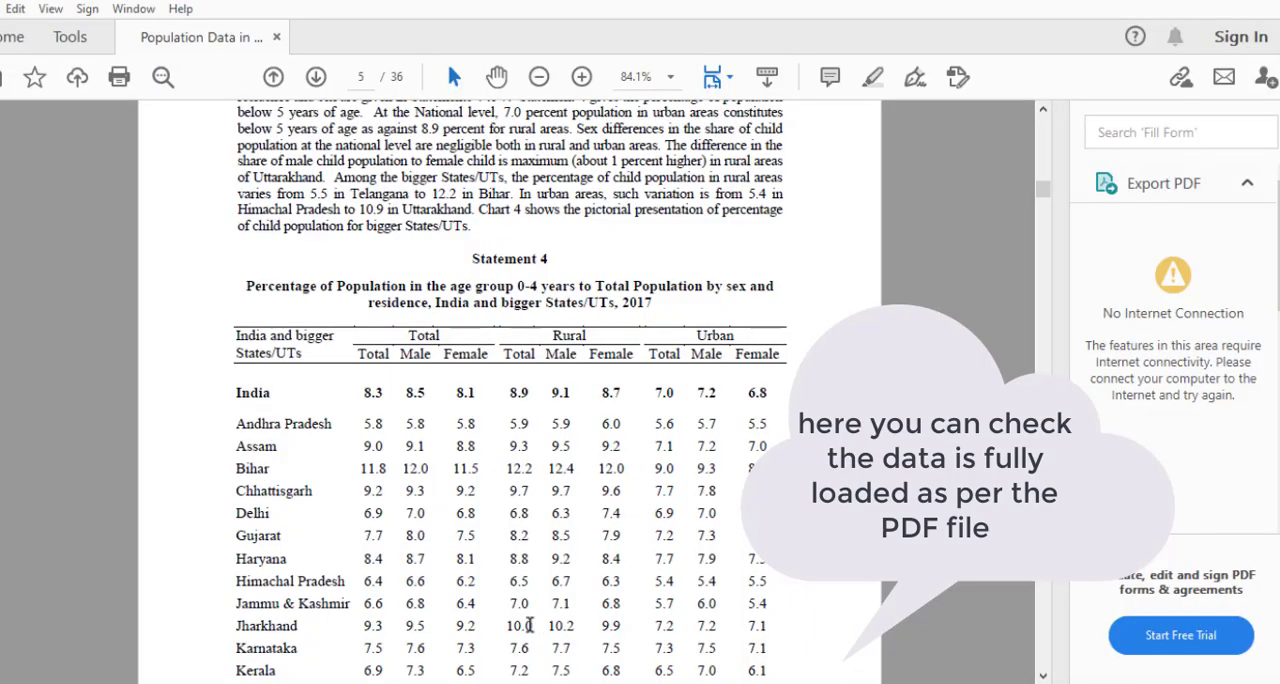
pyautogui.moveTo(1041, 186); pyautogui.dragTo(1041, 196)
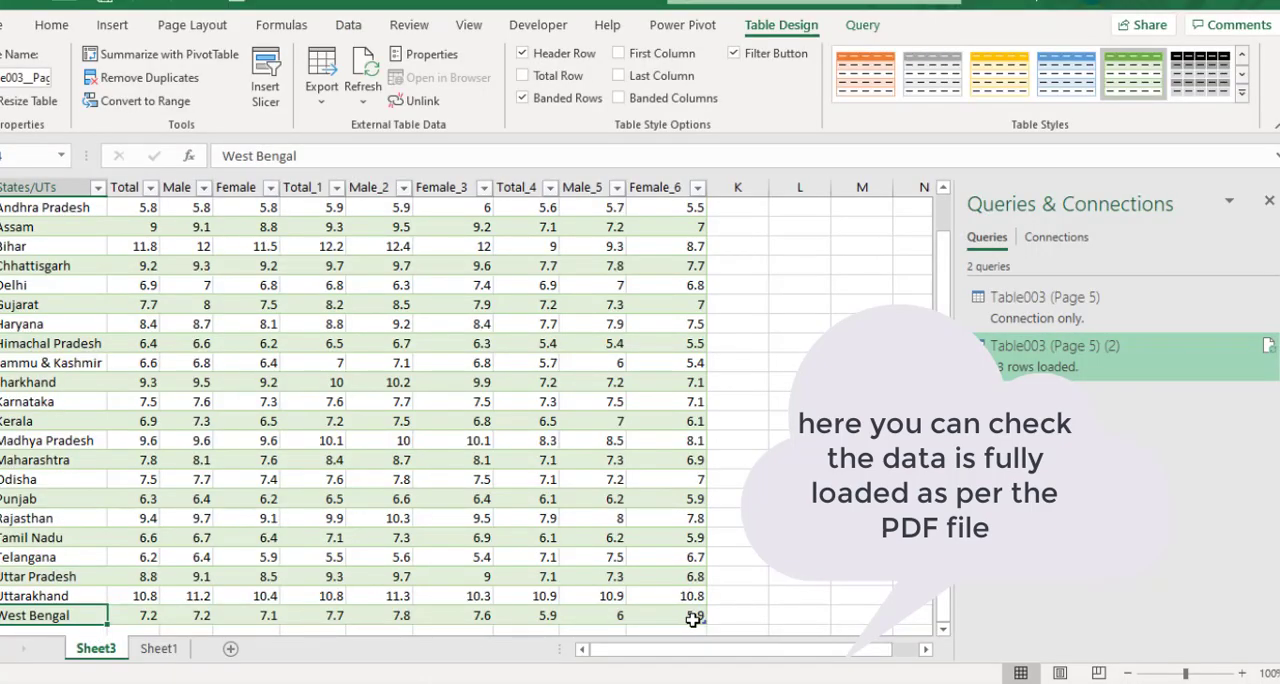
pyautogui.click(693, 616)
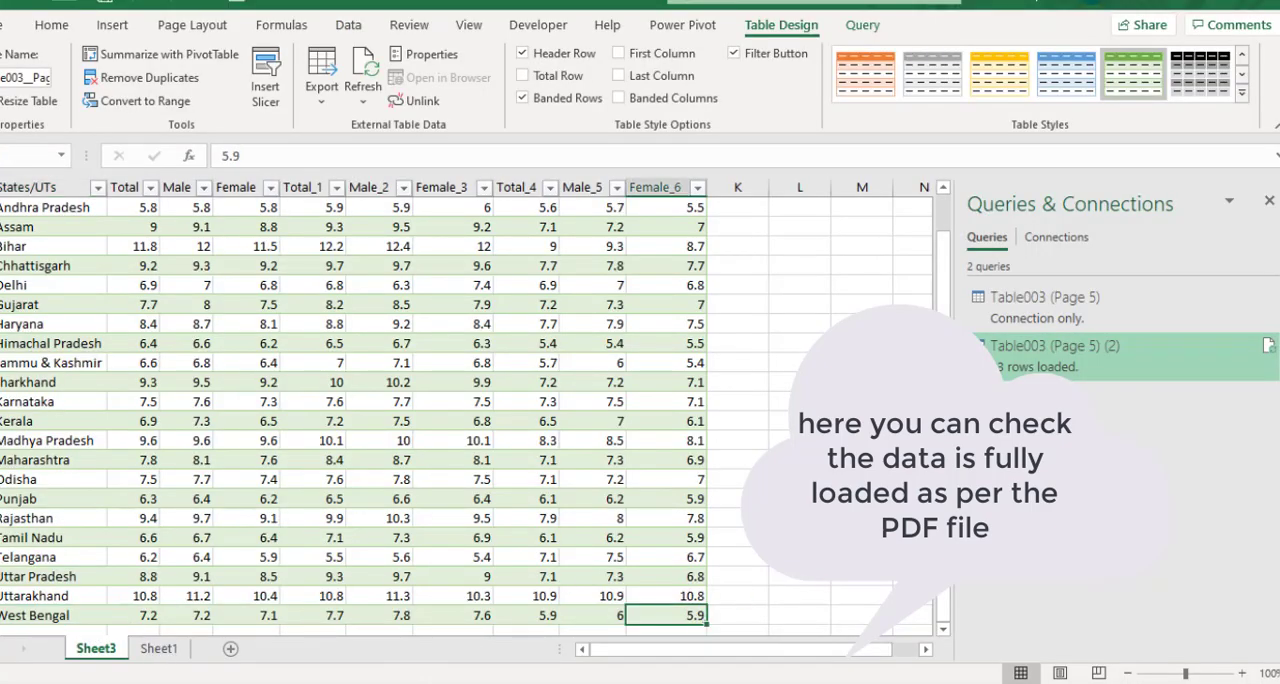
# Step: Apply the light table style with a black header row and black row lines to the loaded table
pyautogui.moveTo(941, 270); pyautogui.dragTo(941, 230)
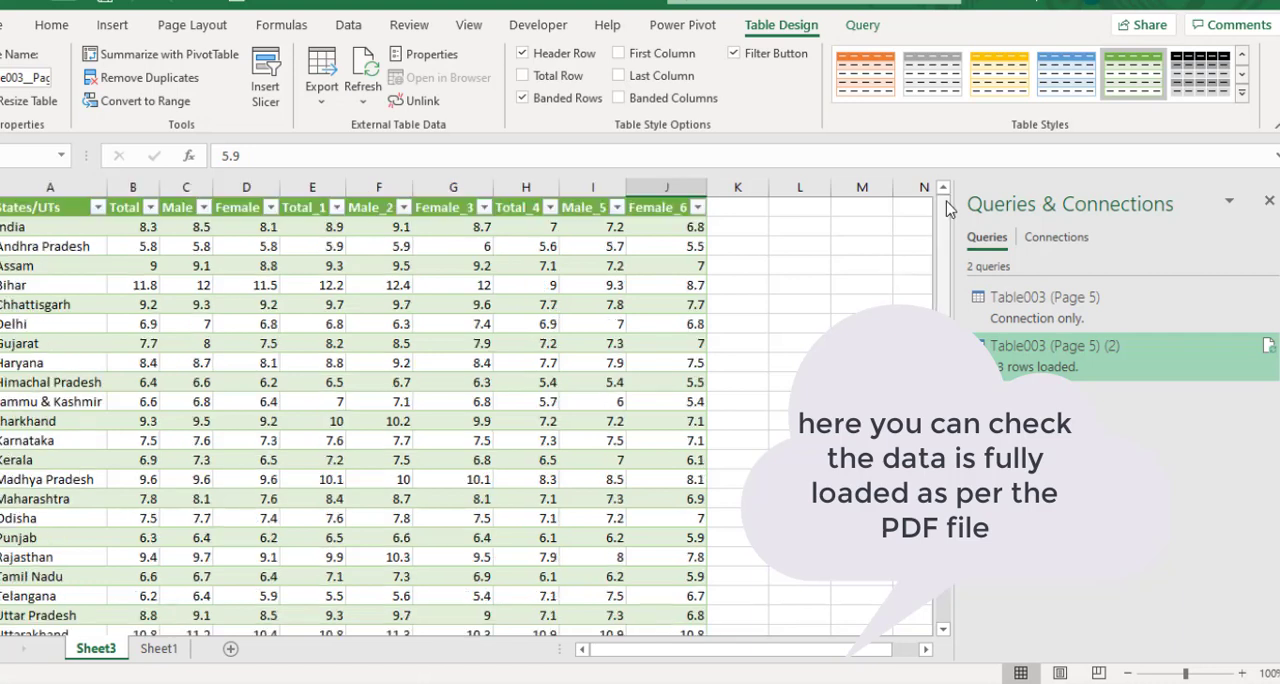
pyautogui.click(54, 229)
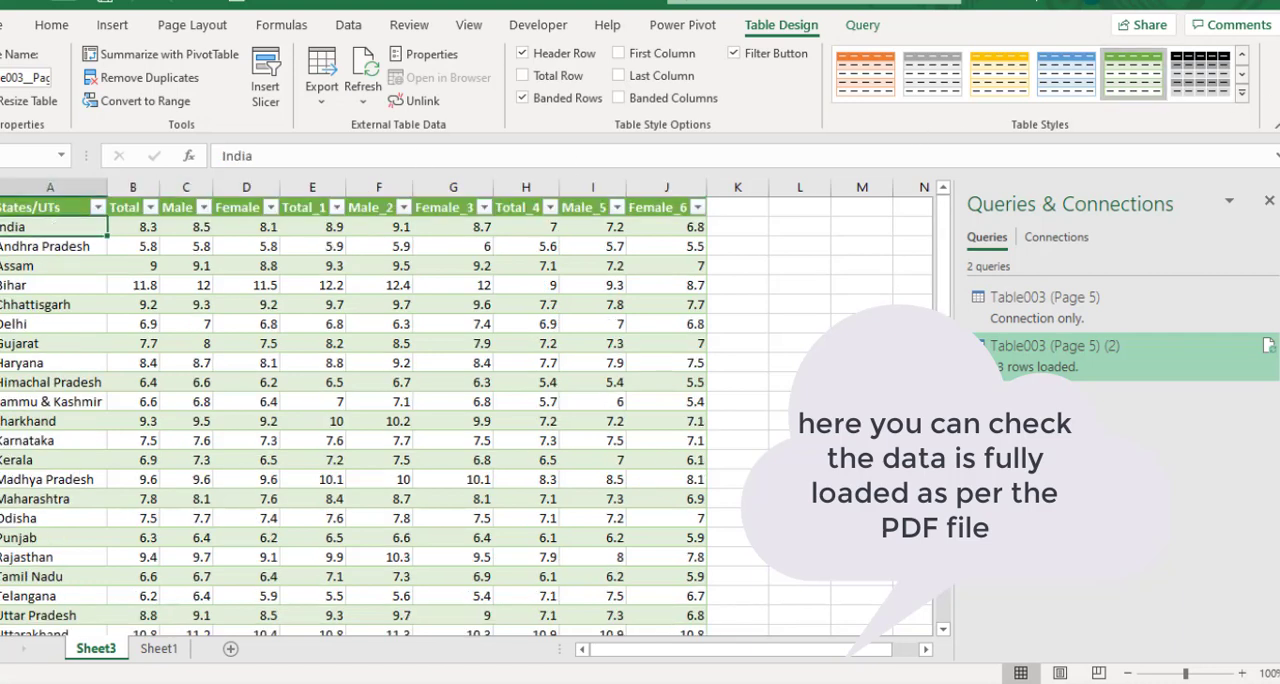
pyautogui.click(1241, 92)
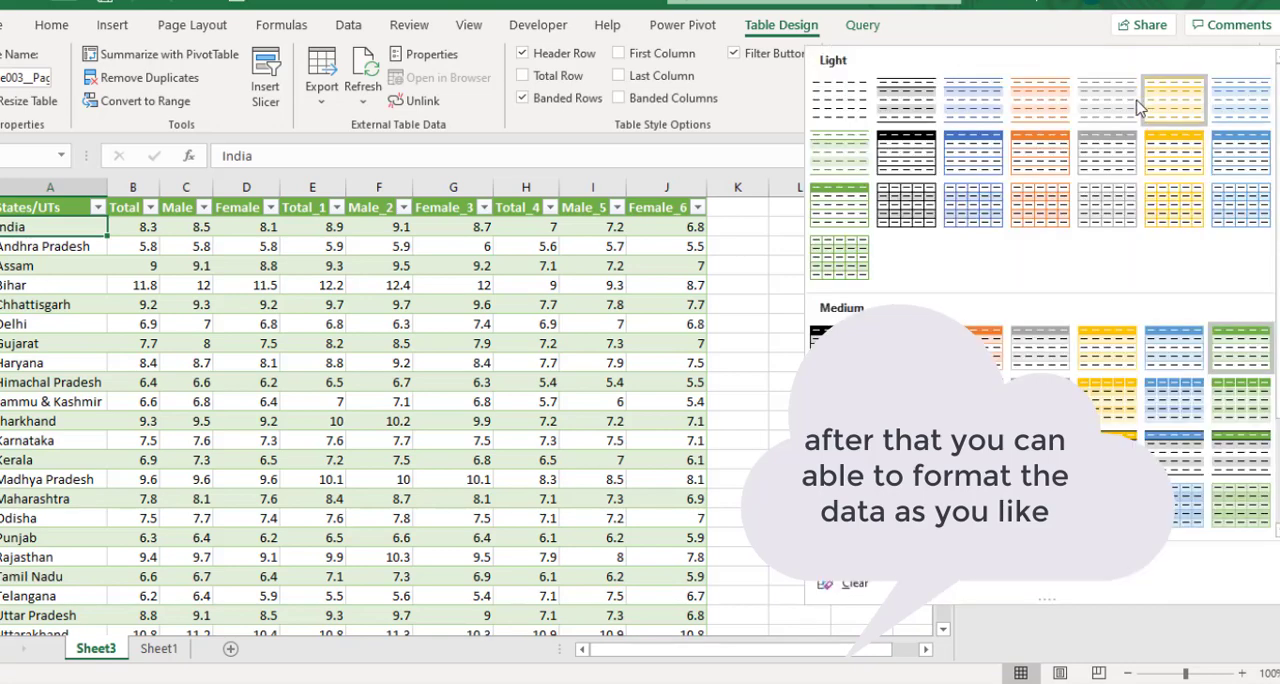
pyautogui.click(925, 148)
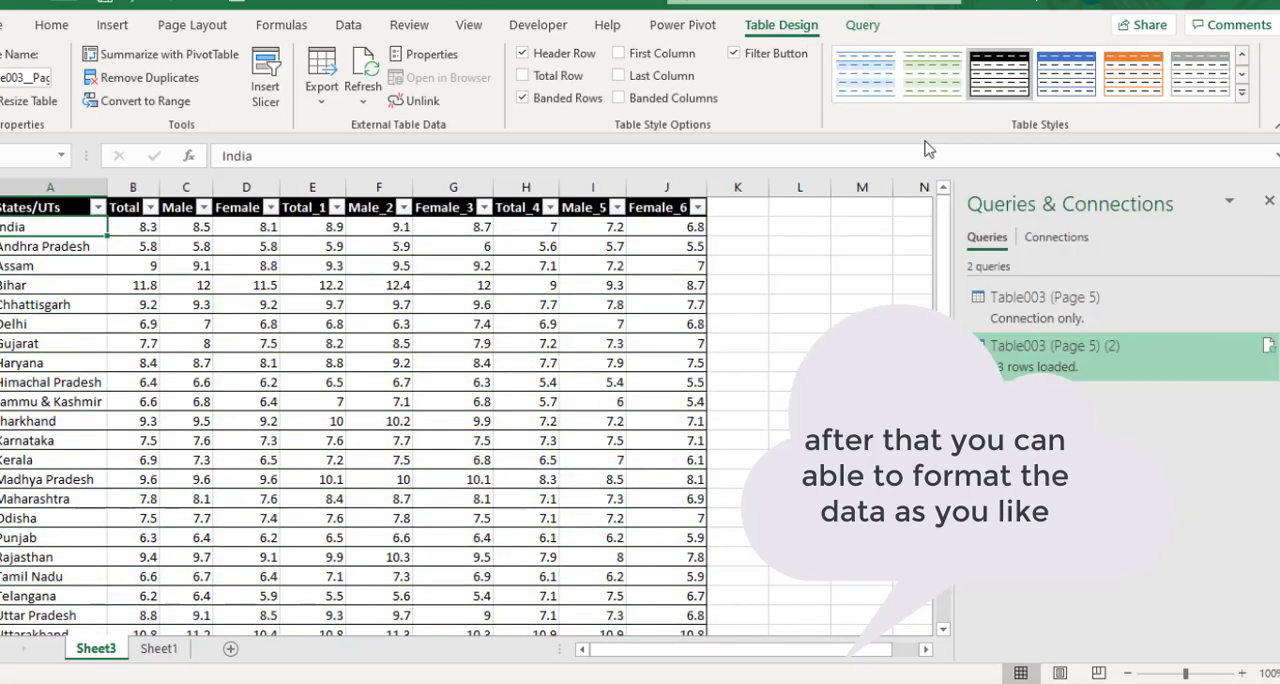
pyautogui.click(249, 364)
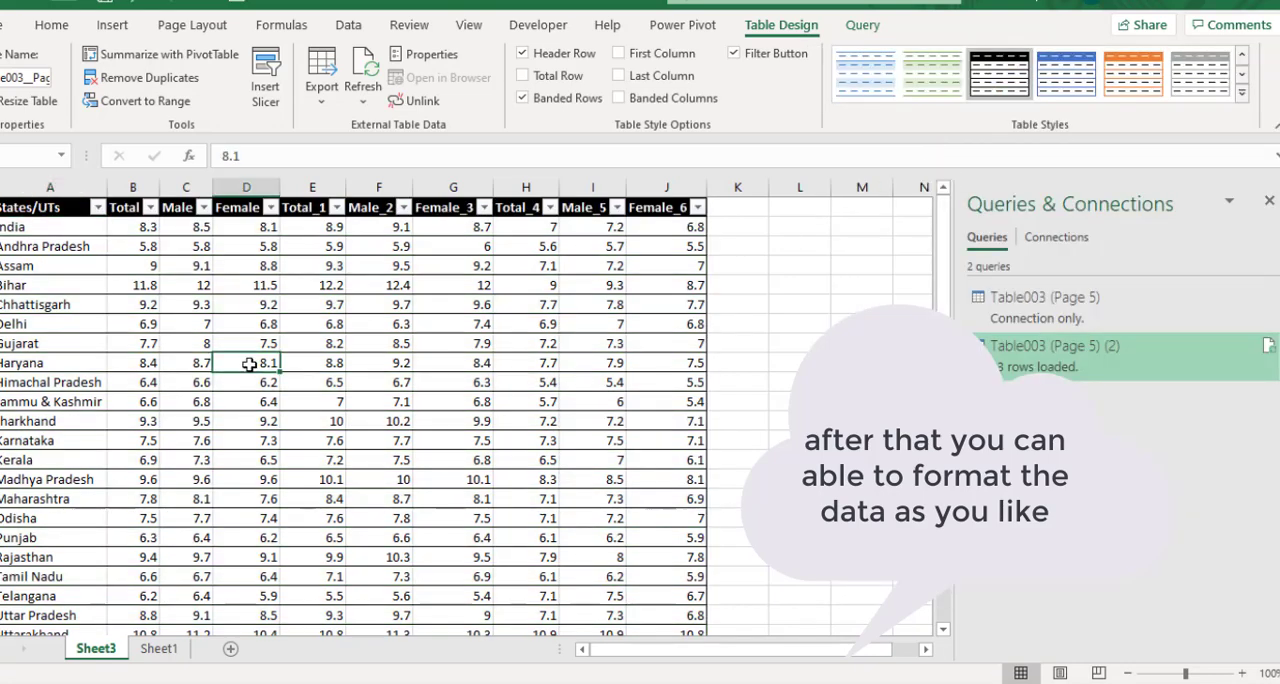
pyautogui.press('Up')
pyautogui.press('Up')
pyautogui.press('Up')
pyautogui.press('Up')
pyautogui.press('Up')
pyautogui.press('Up')
pyautogui.press('Up')
pyautogui.press('Up')
pyautogui.press('Left')
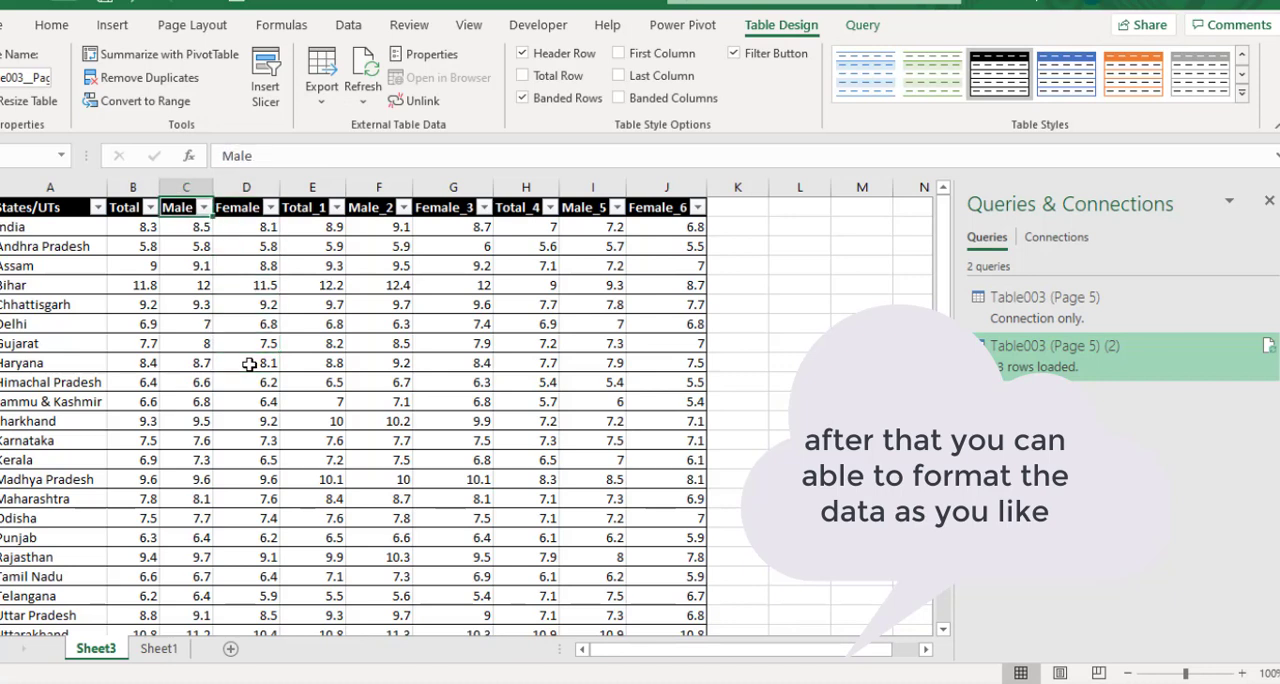
pyautogui.press('Left')
pyautogui.press('Left')
pyautogui.press('Right')
pyautogui.press('Right')
pyautogui.press('Right')
pyautogui.press('Right')
pyautogui.press('Right')
pyautogui.press('Right')
pyautogui.press('Down')
pyautogui.press('Down')
pyautogui.press('Down')
pyautogui.press('Down')
pyautogui.press('Down')
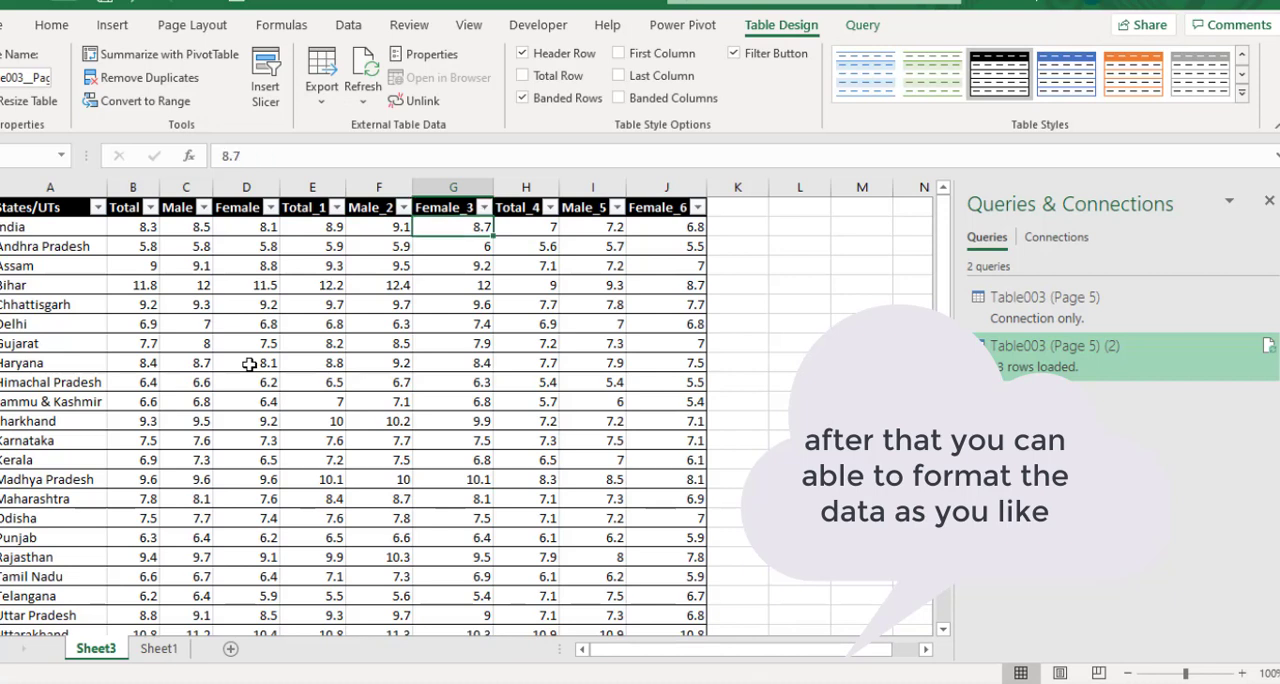
pyautogui.press('Up')
pyautogui.press('Up')
pyautogui.press('Up')
pyautogui.press('Up')
pyautogui.press('Up')
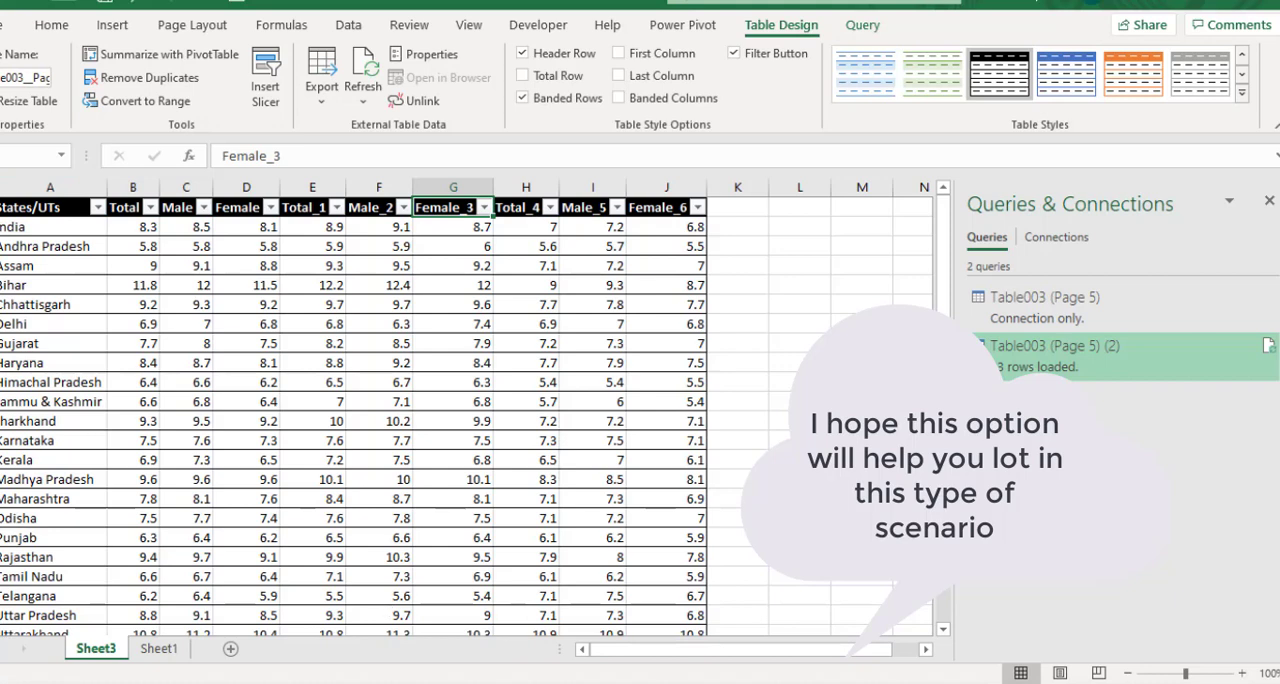
pyautogui.click(782, 420)
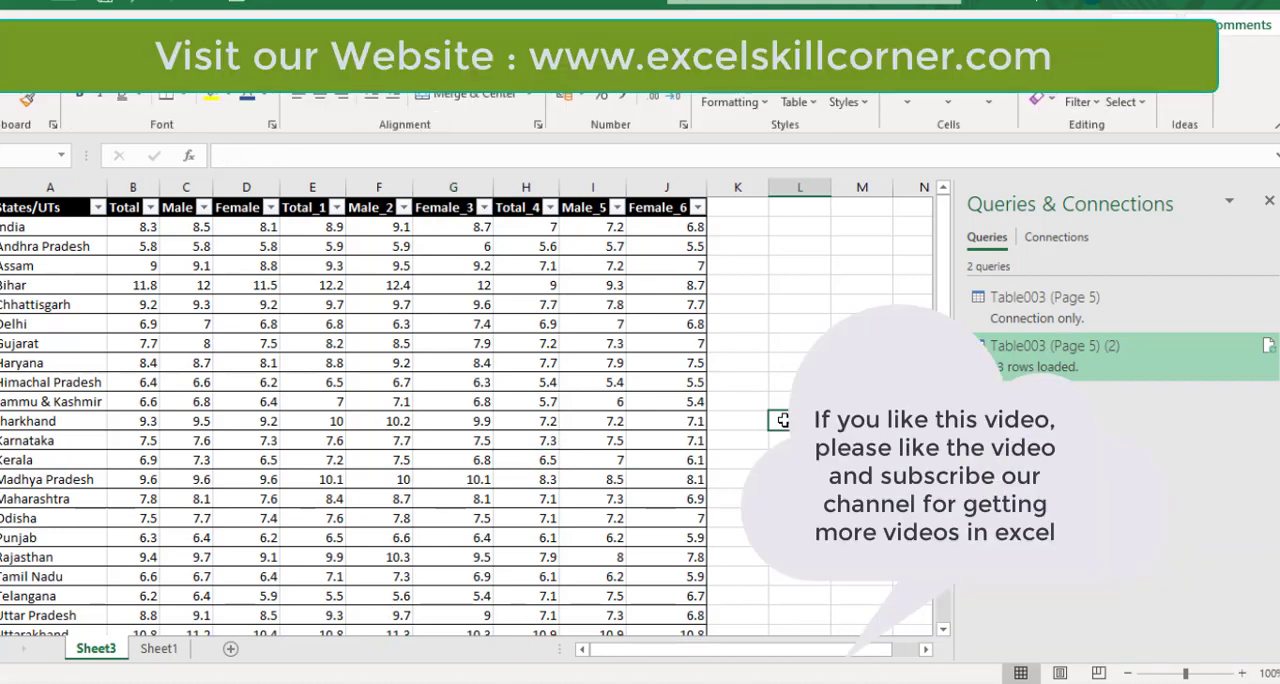